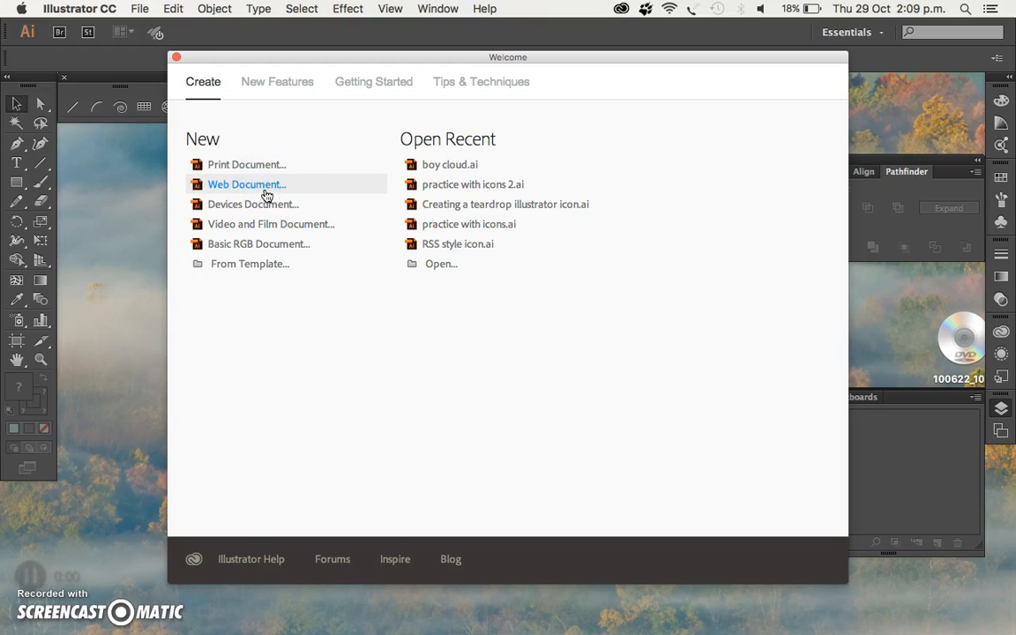
- Create a new web document with a 960 x 560 px artboard
click(268, 186)
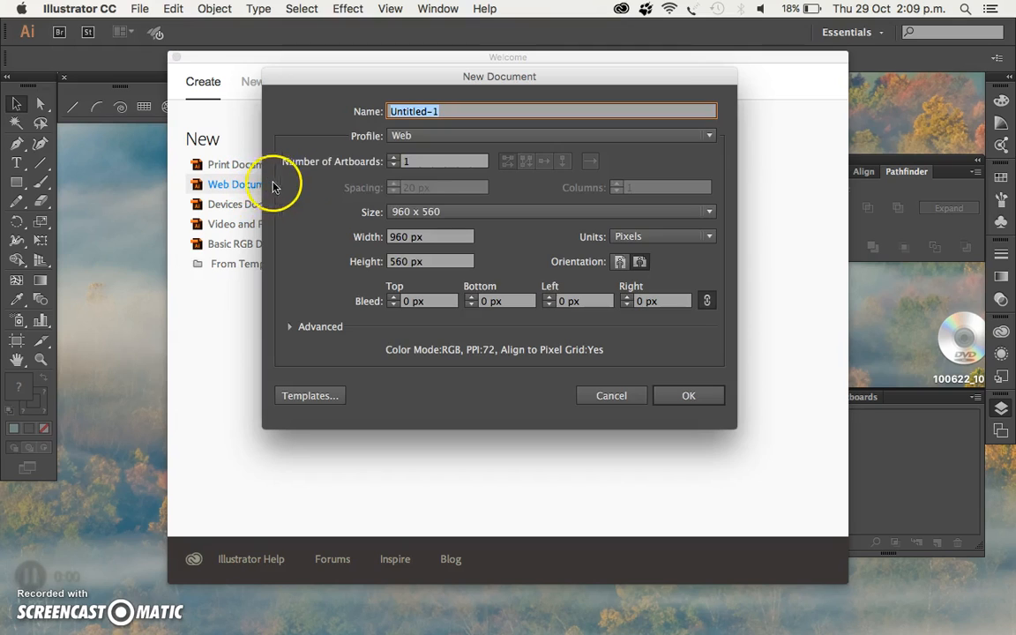
click(410, 236)
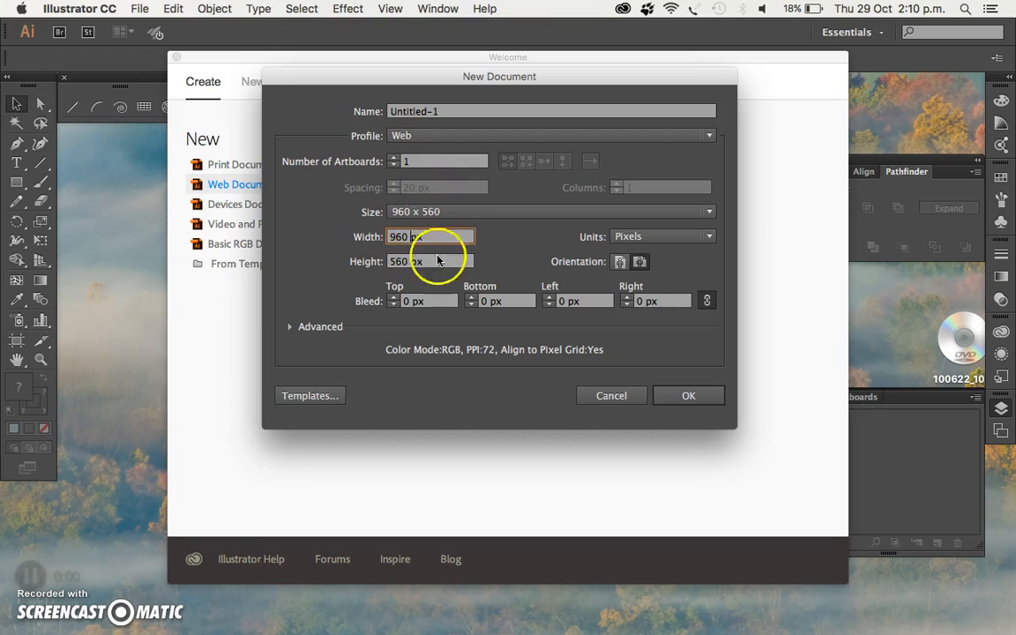
click(689, 396)
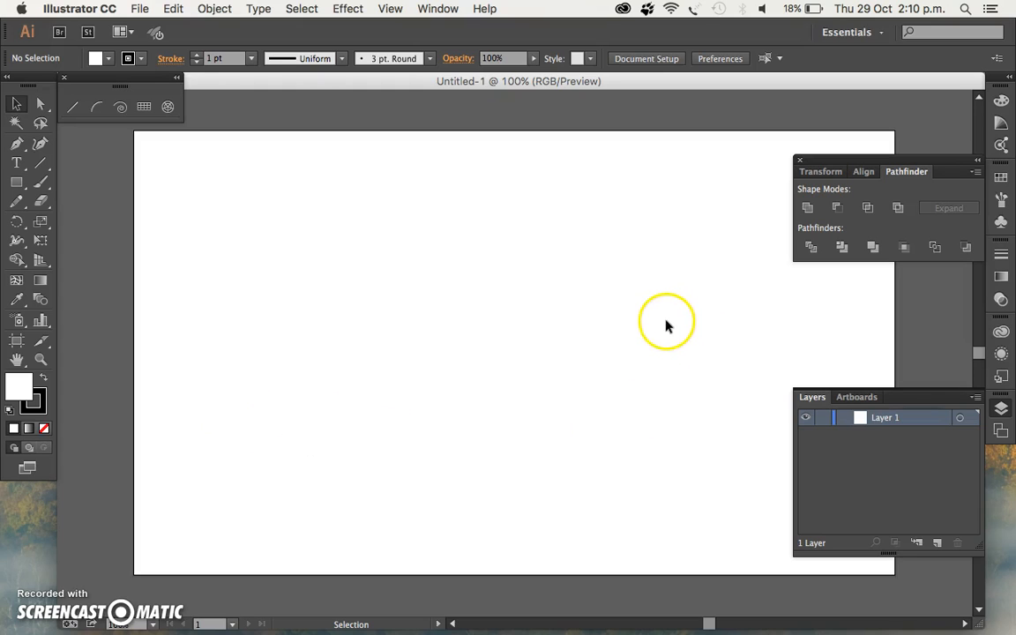
- Draw a rounded square in the upper-left part of the artboard
drag(16, 182, 86, 200)
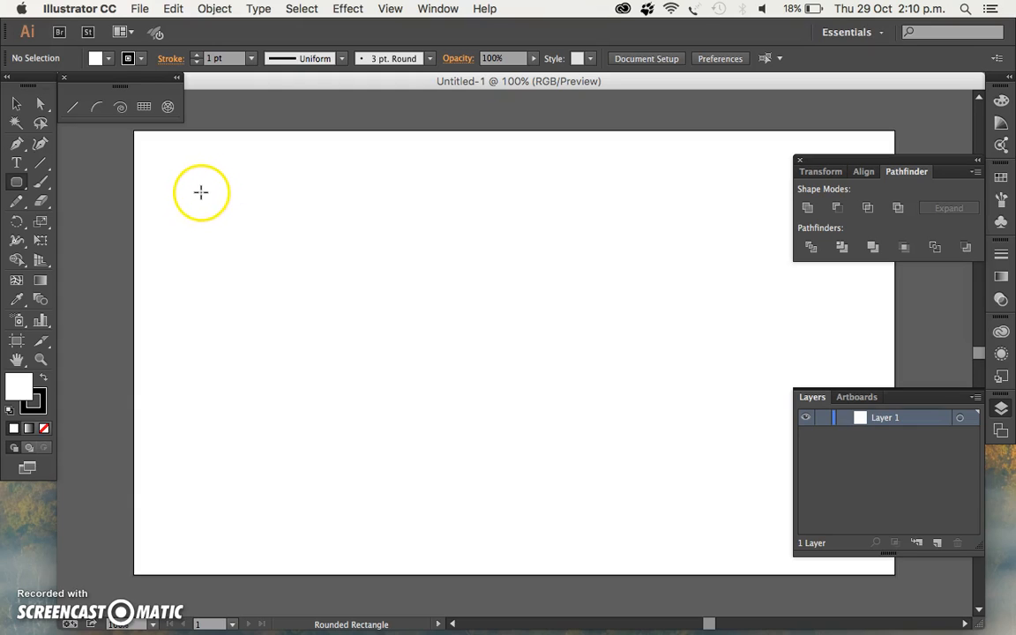
drag(187, 178, 343, 309)
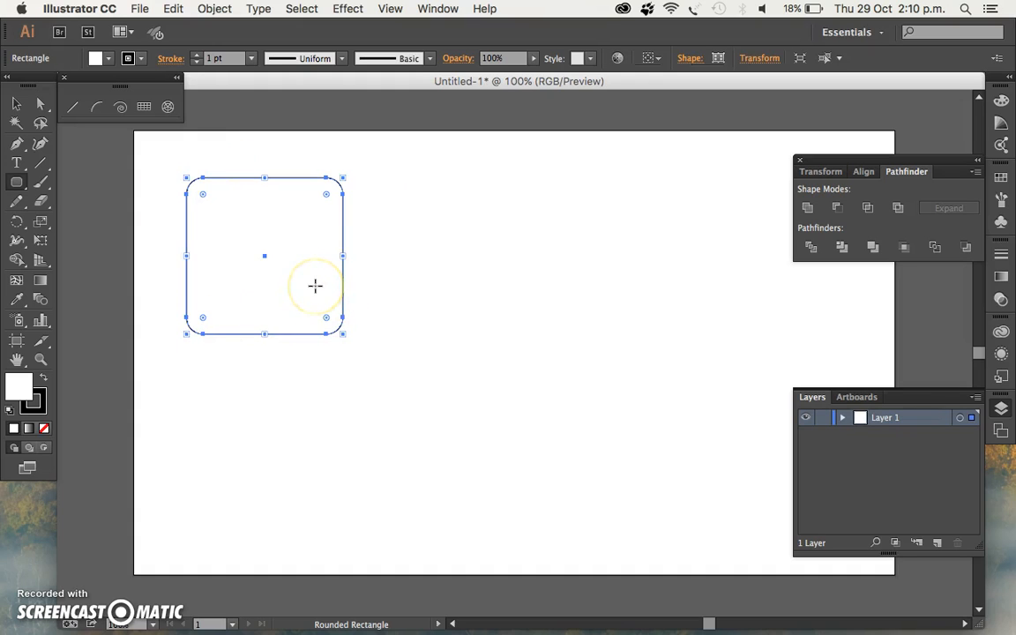
click(16, 103)
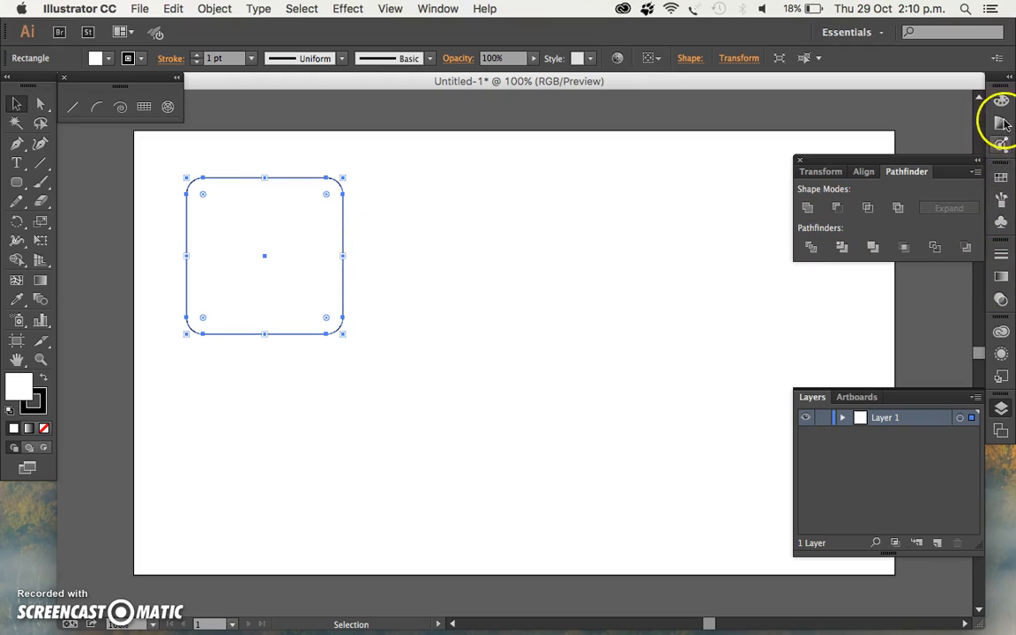
- Display the gradient settings and fill the rounded square with teal 339999
click(1001, 279)
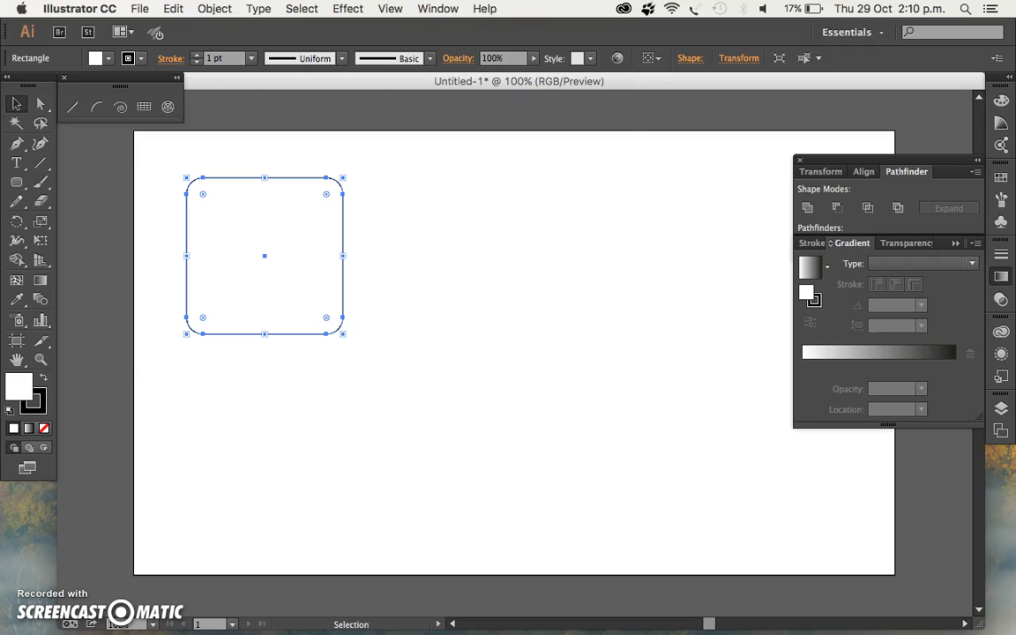
click(438, 9)
mouse_move(465, 82)
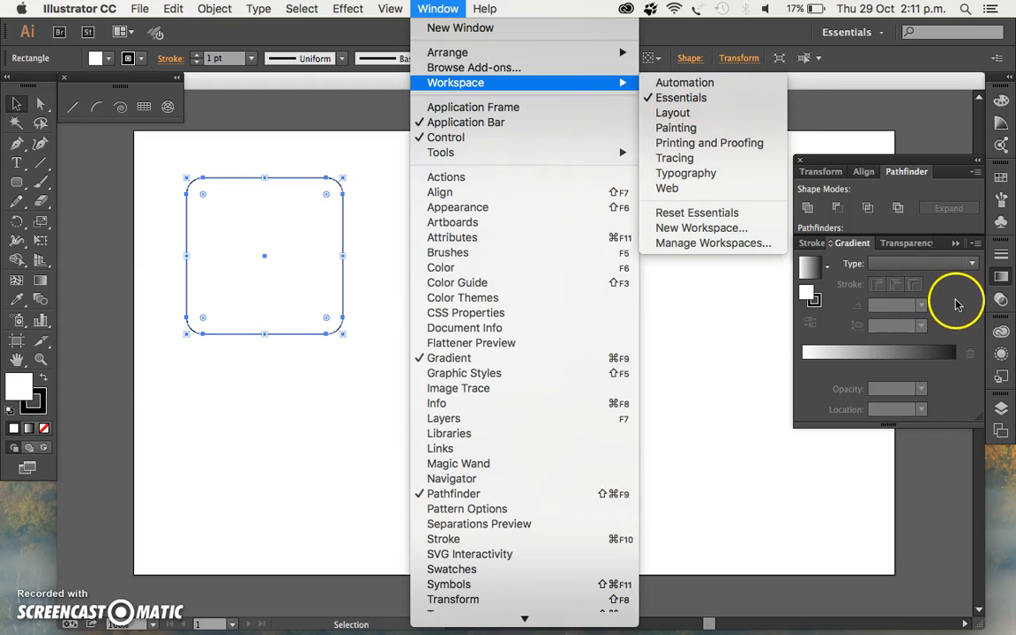
click(812, 284)
double_click(807, 295)
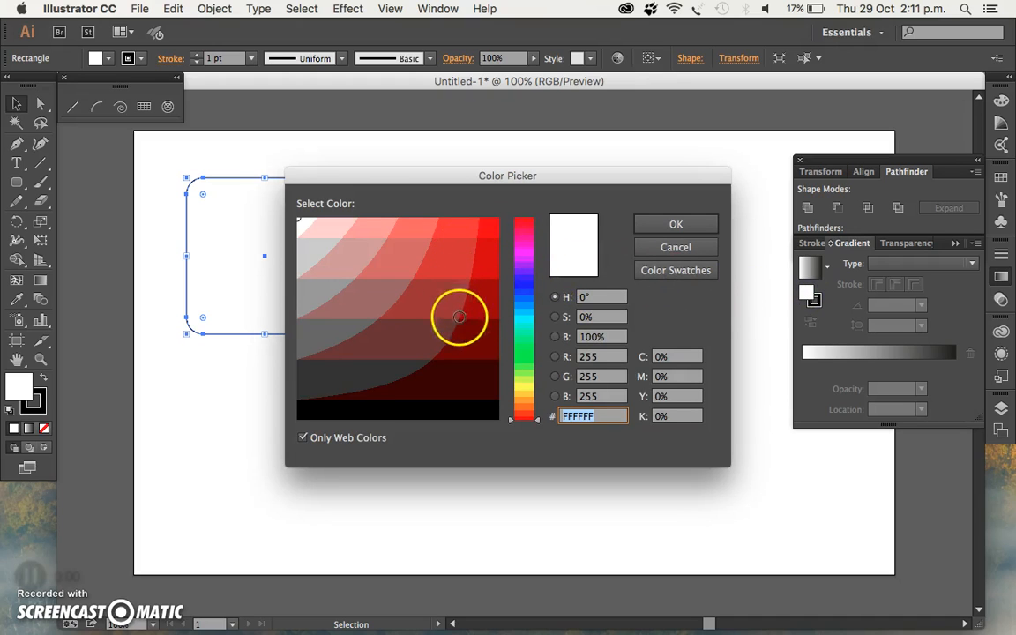
drag(529, 311, 529, 316)
click(437, 293)
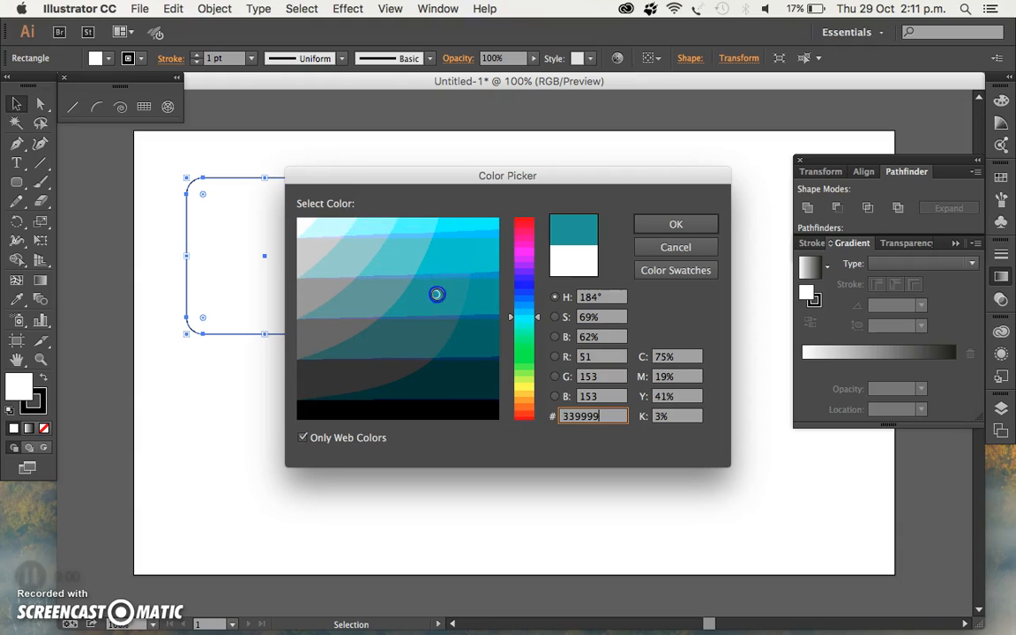
click(653, 223)
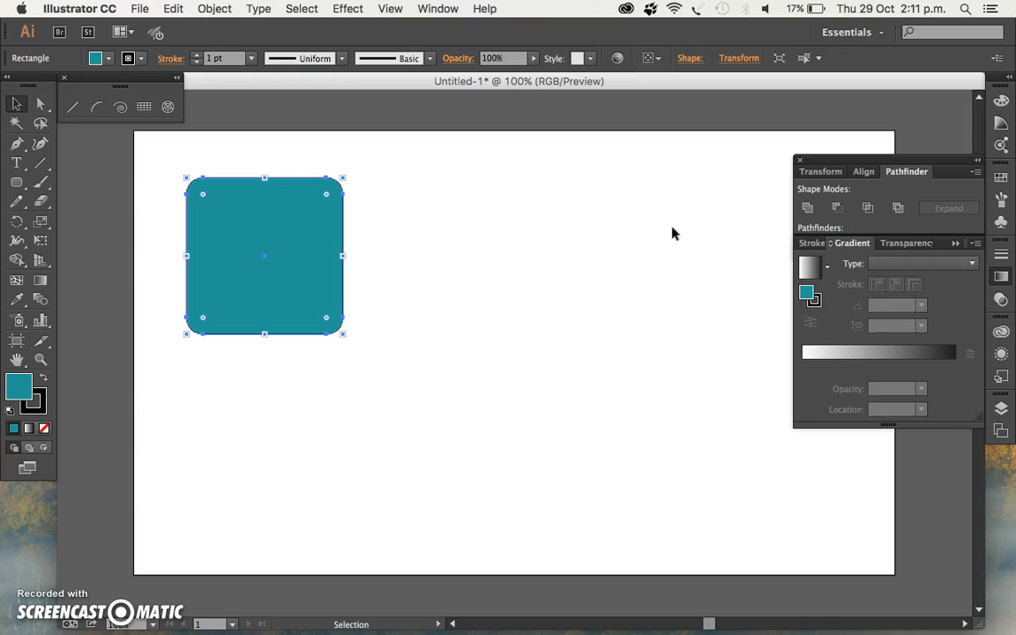
- Give the square a linear gradient from white to the teal fill colour, angled at -60°
click(807, 295)
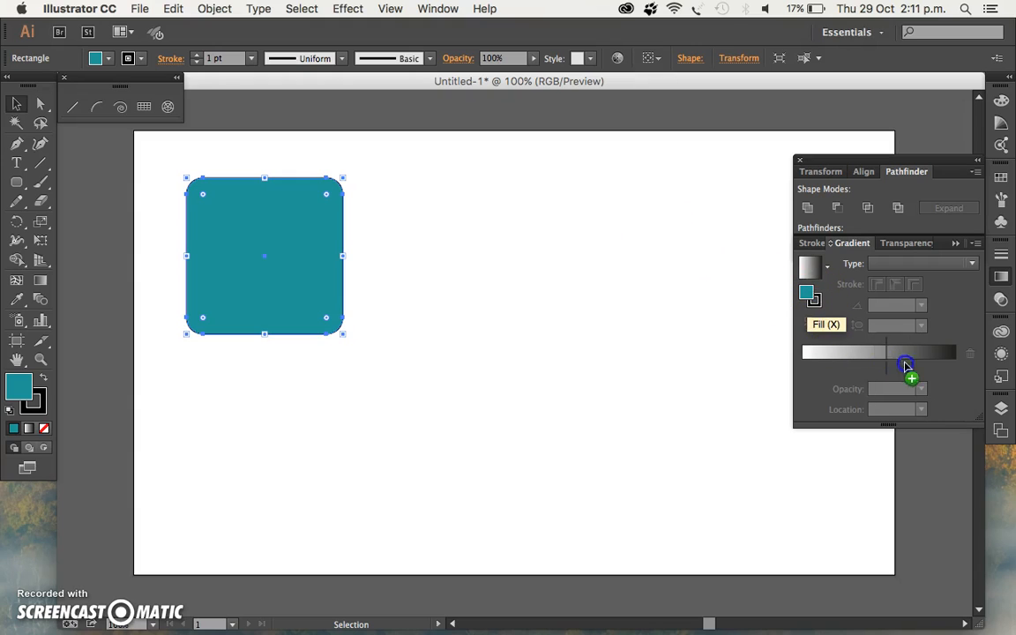
drag(957, 364, 955, 363)
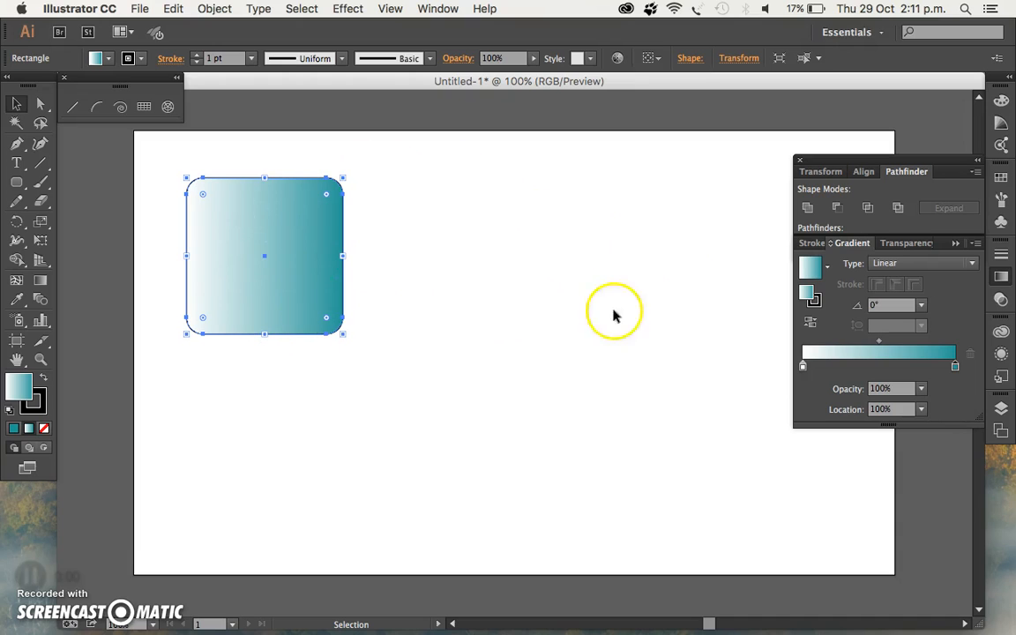
click(920, 305)
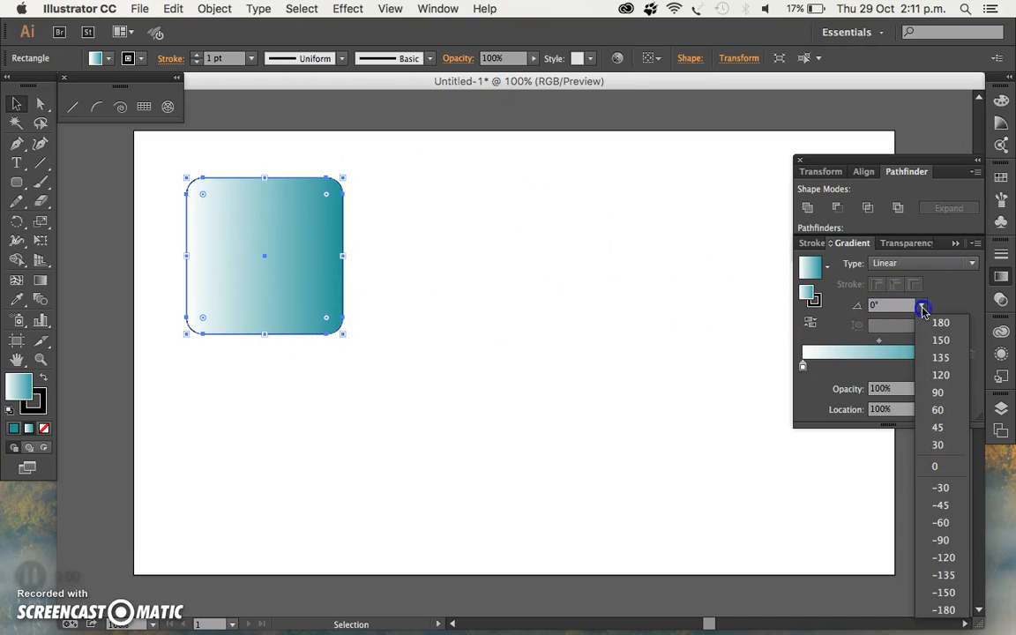
click(942, 522)
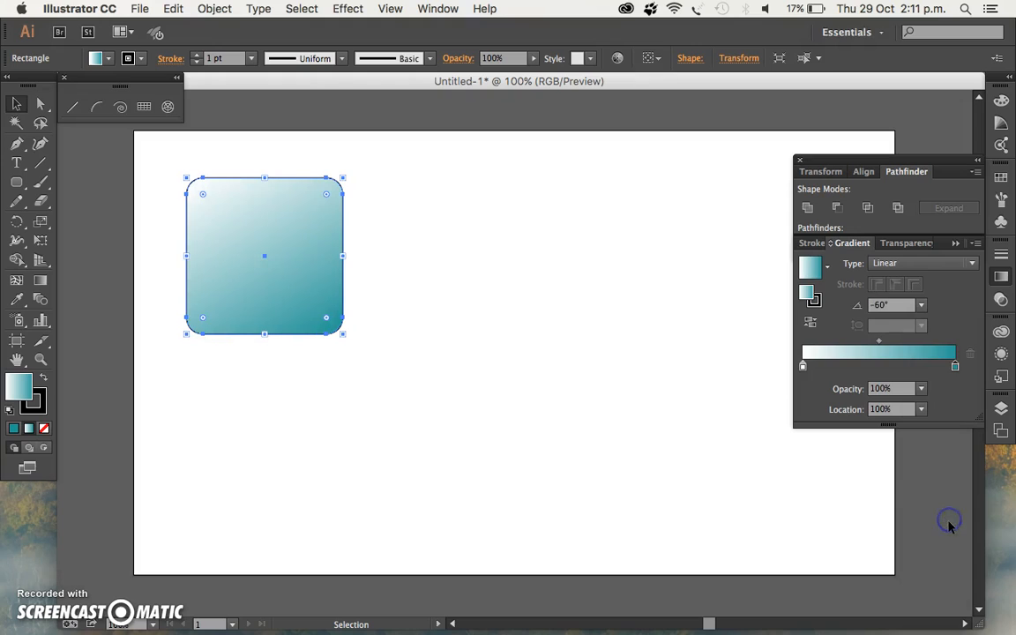
click(417, 311)
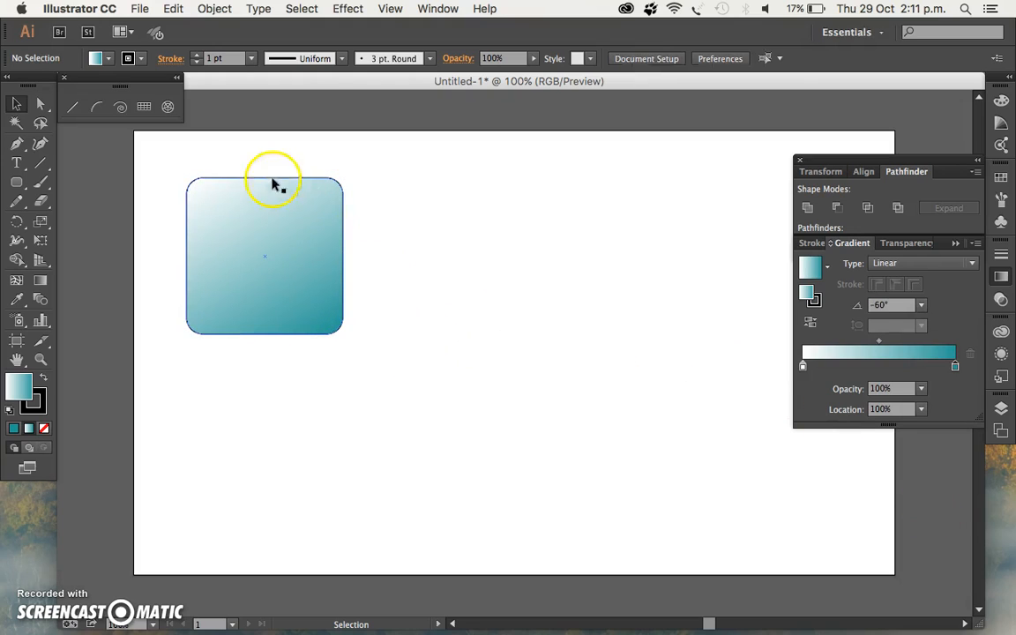
click(342, 260)
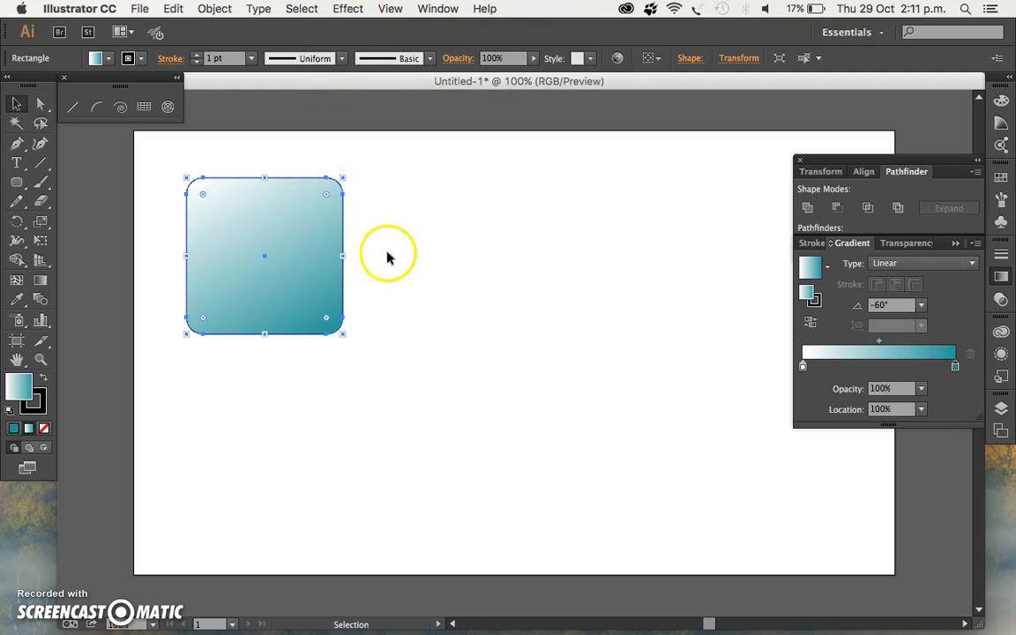
click(139, 9)
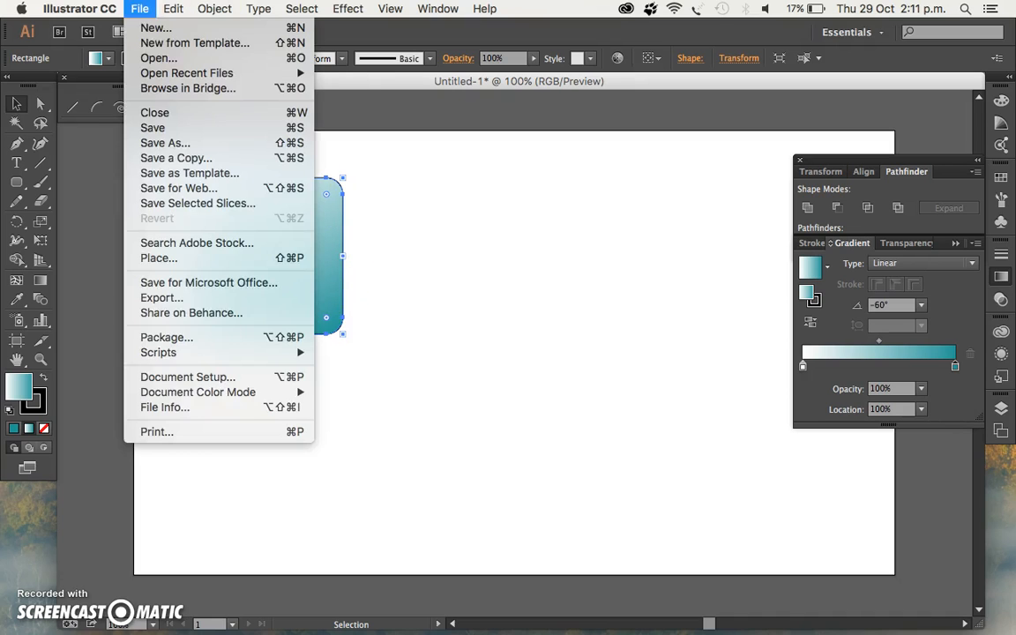
mouse_move(158, 9)
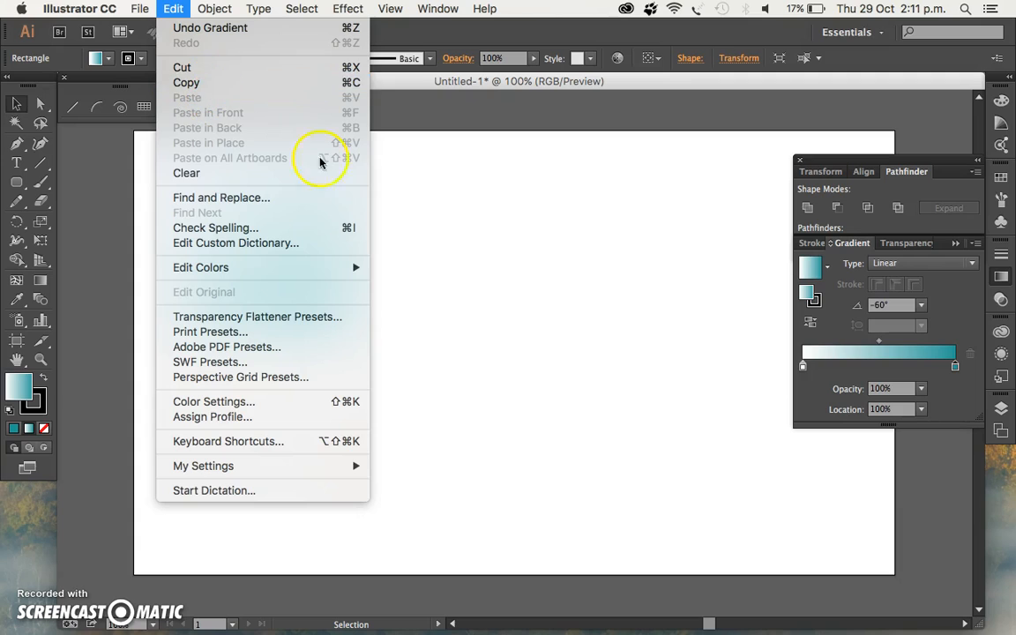
click(417, 244)
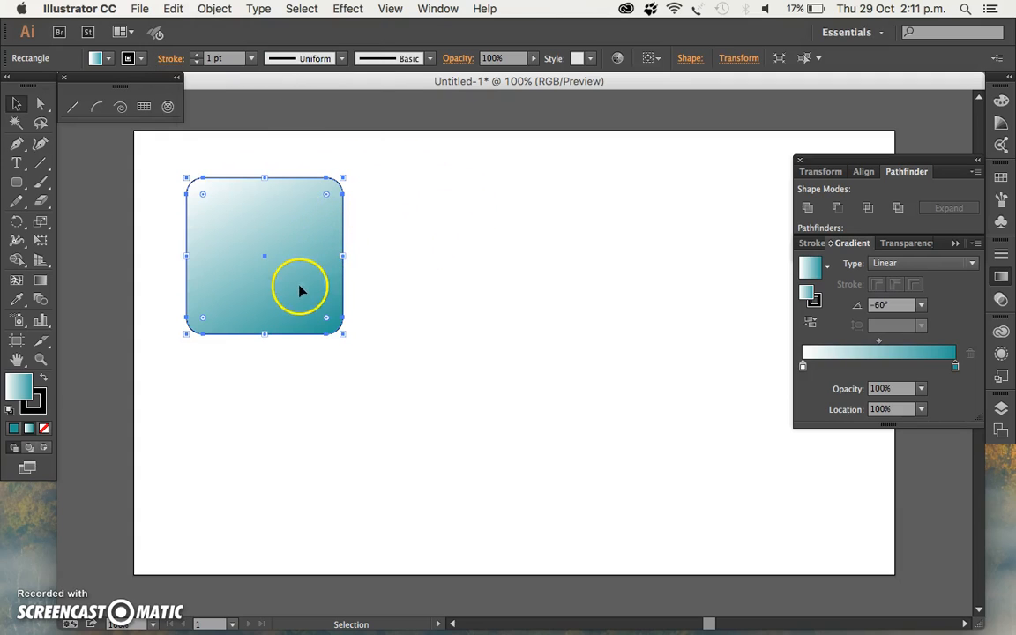
key(a)
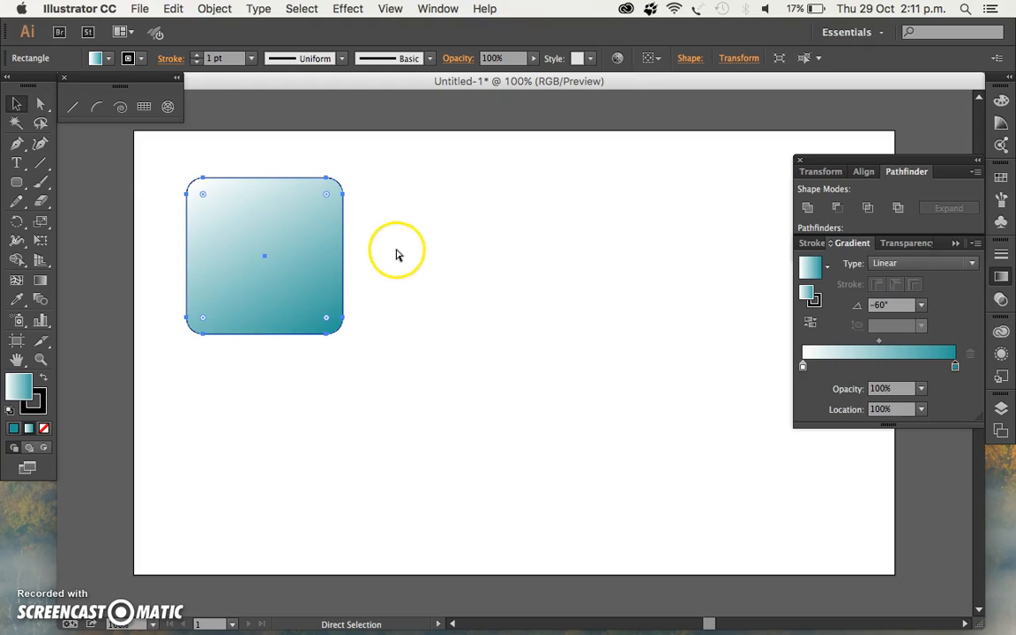
key(v)
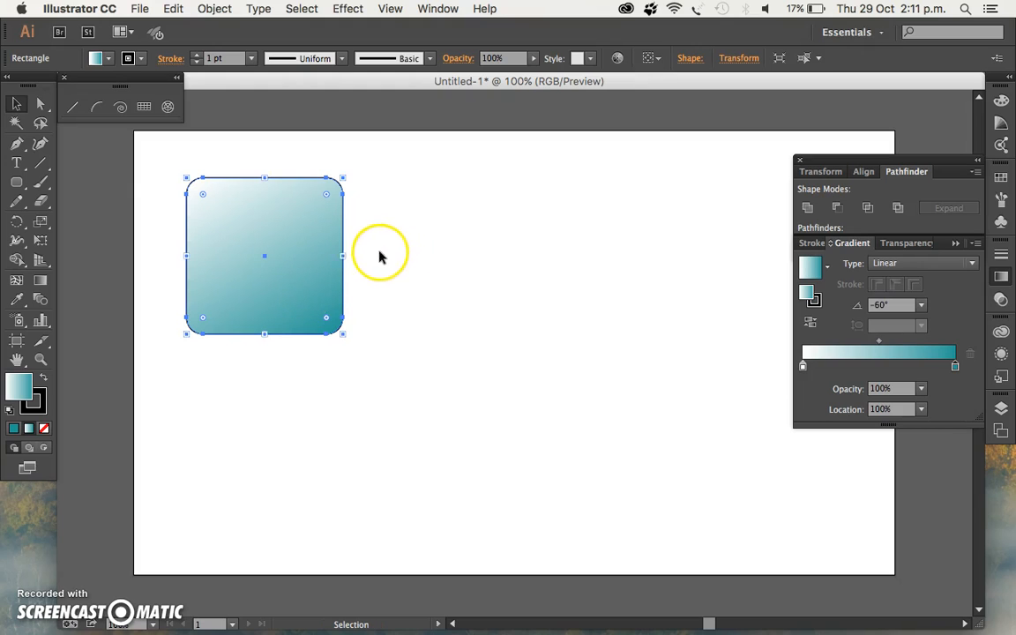
- Duplicate the gradient square twice to form a horizontal row of three closely spaced squares
drag(318, 289, 425, 291)
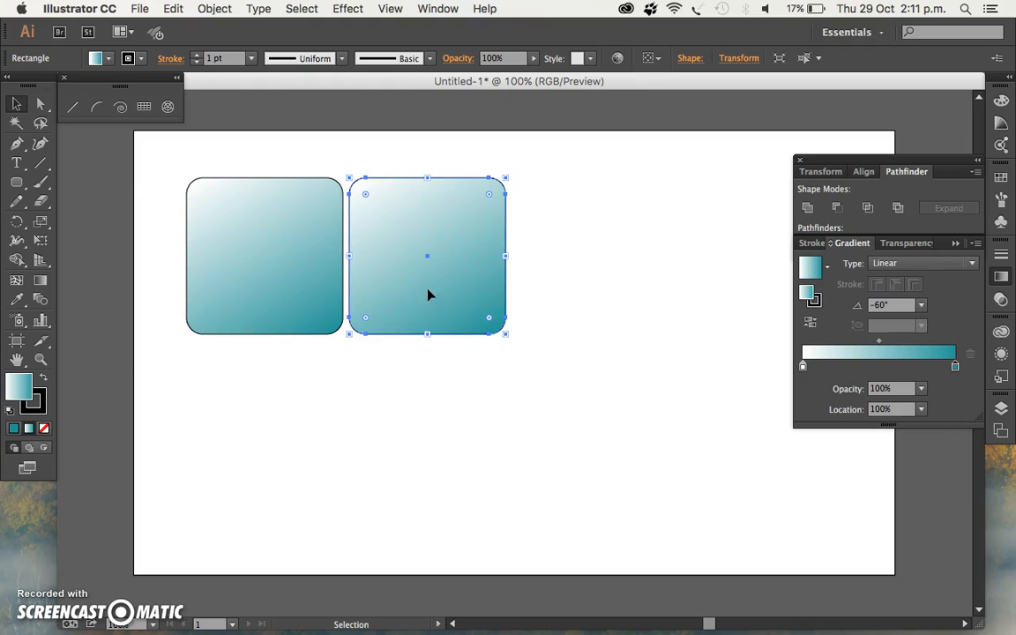
drag(291, 280, 593, 279)
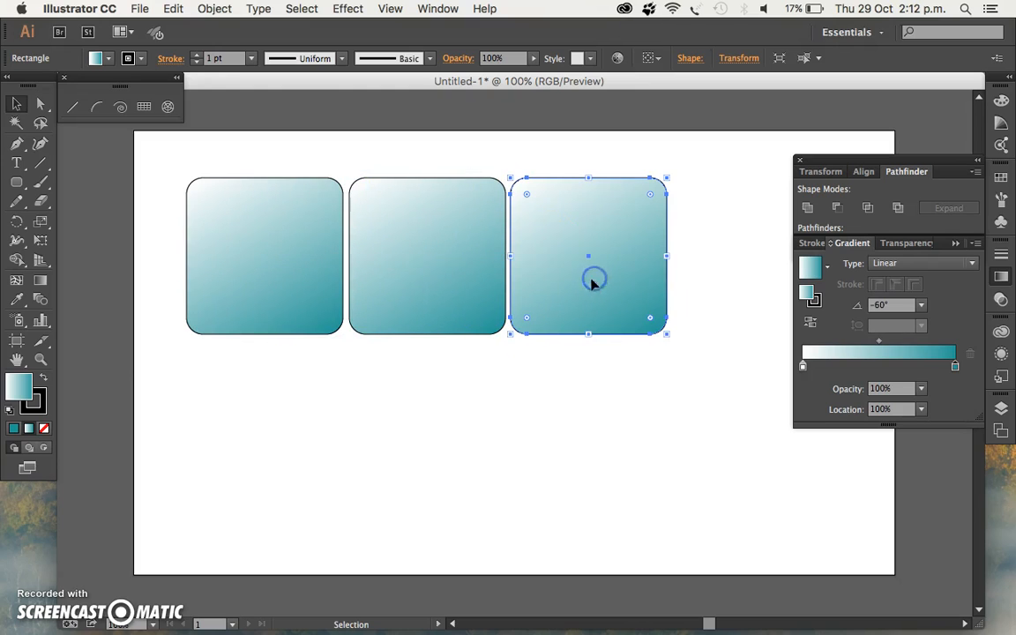
click(393, 376)
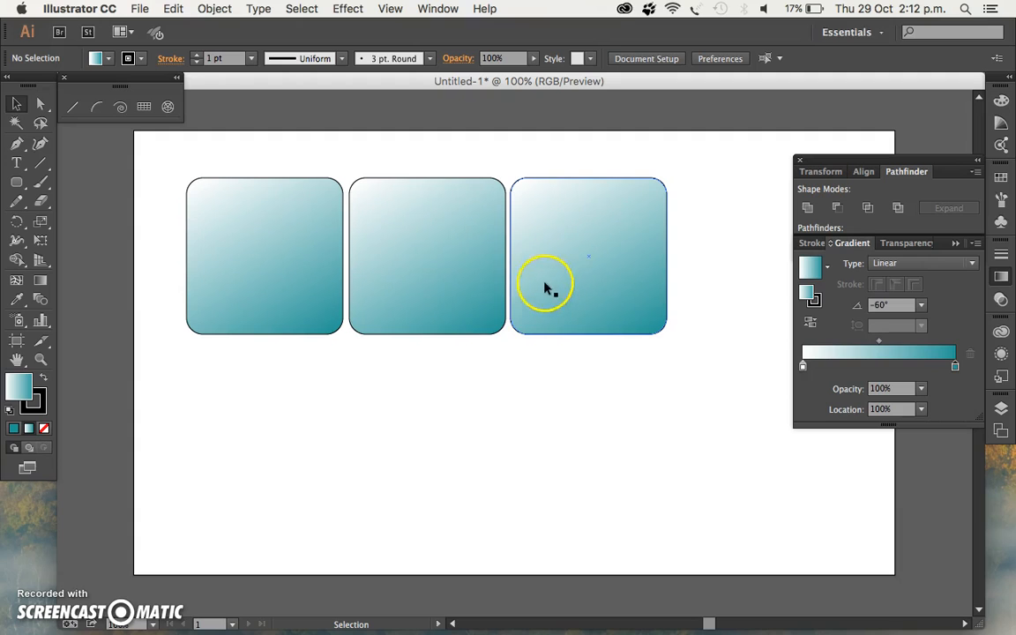
- Start a Stylize Drop Shadow effect on the leftmost square with preview on and opacity set to 60%
click(290, 207)
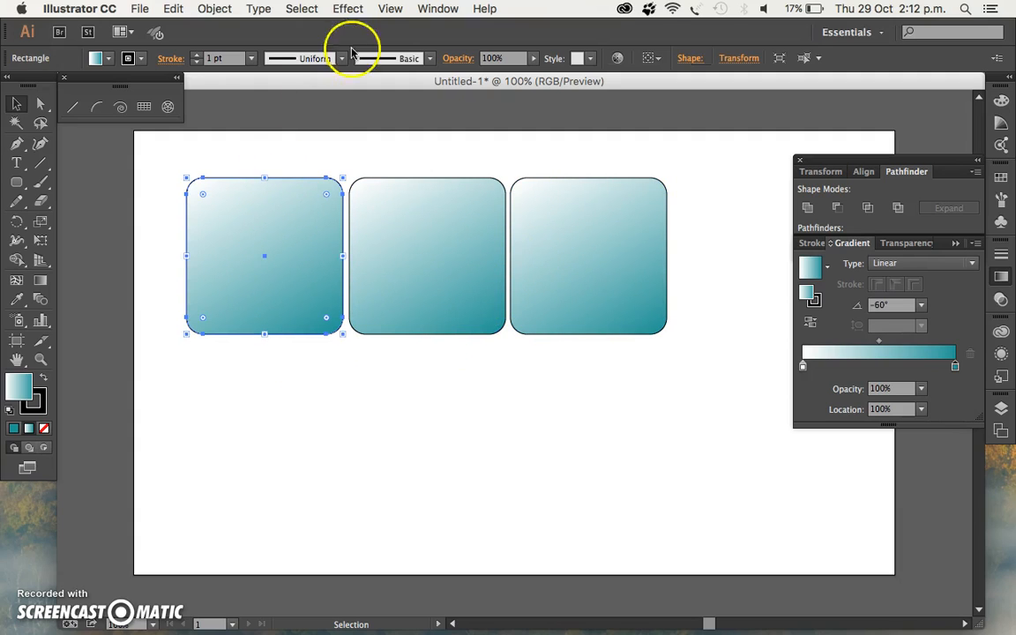
click(356, 11)
click(353, 9)
click(353, 8)
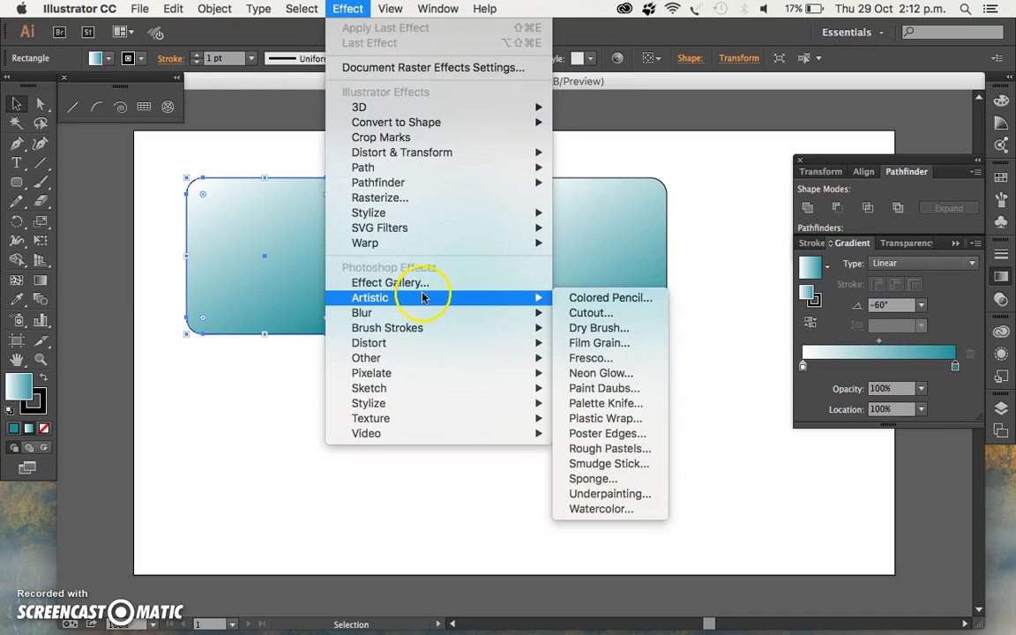
mouse_move(386, 218)
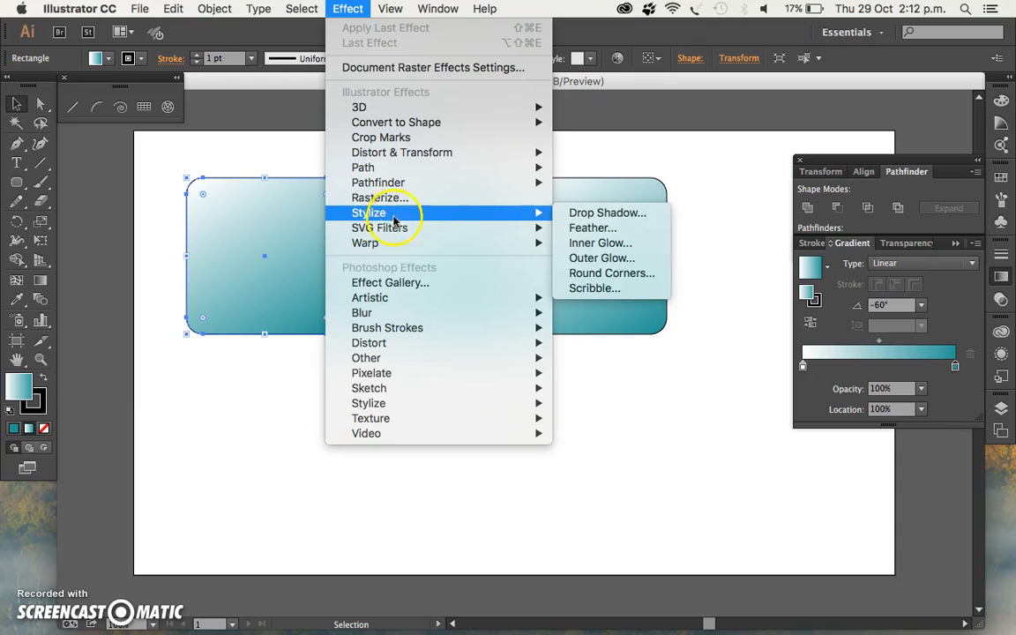
click(601, 215)
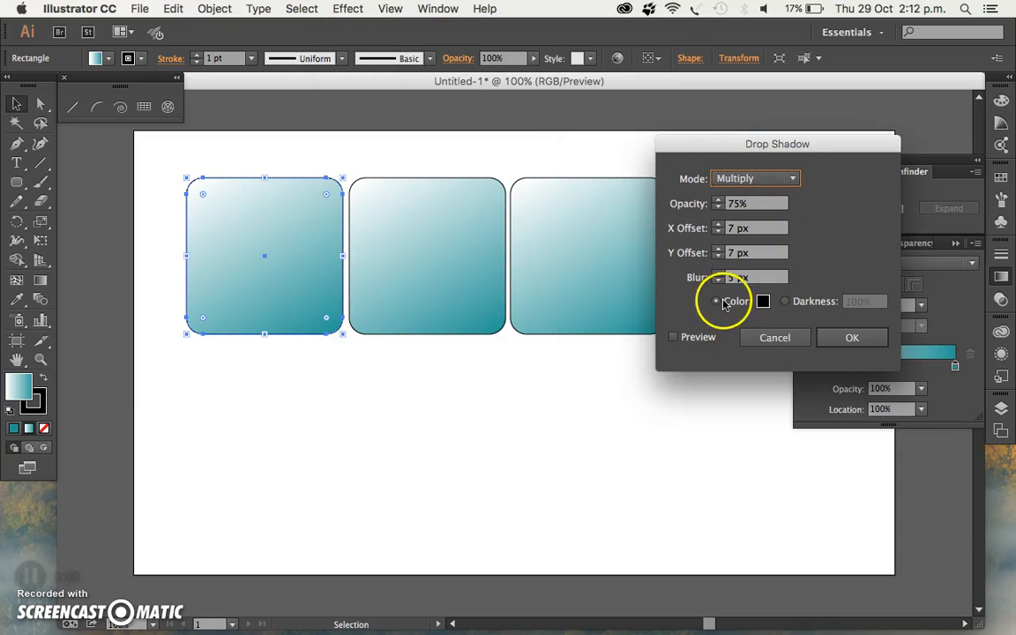
click(674, 337)
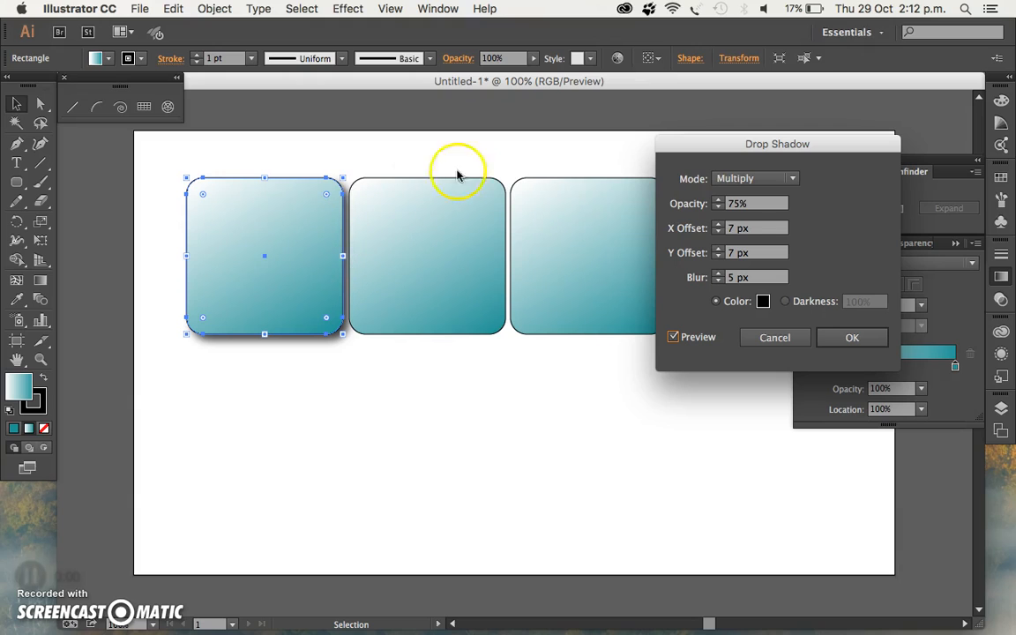
click(724, 206)
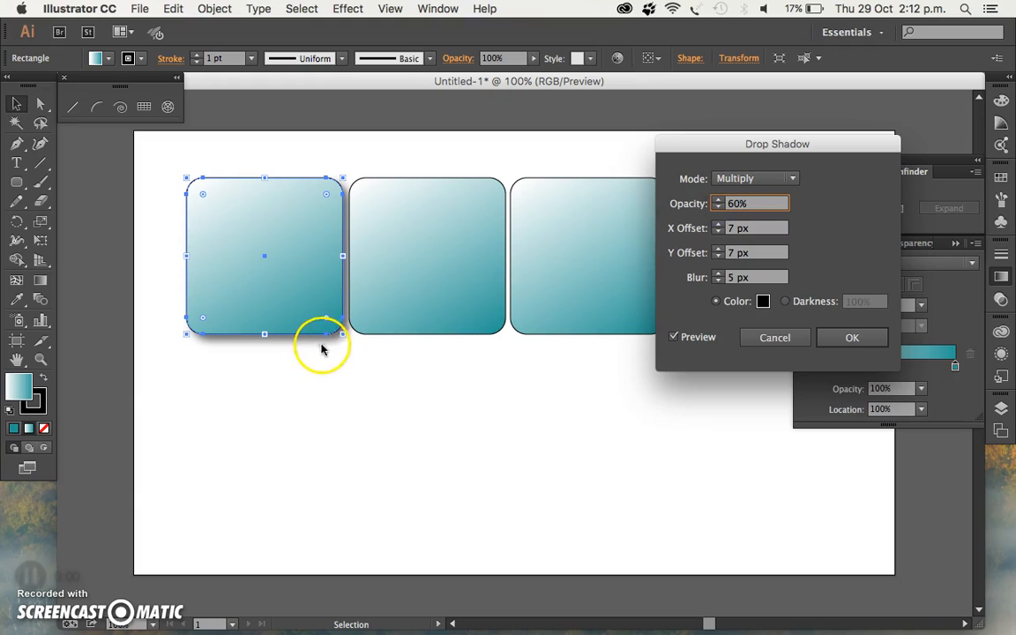
- Try a negative X offset of -4 px for the drop shadow and settle on 3 px
click(728, 231)
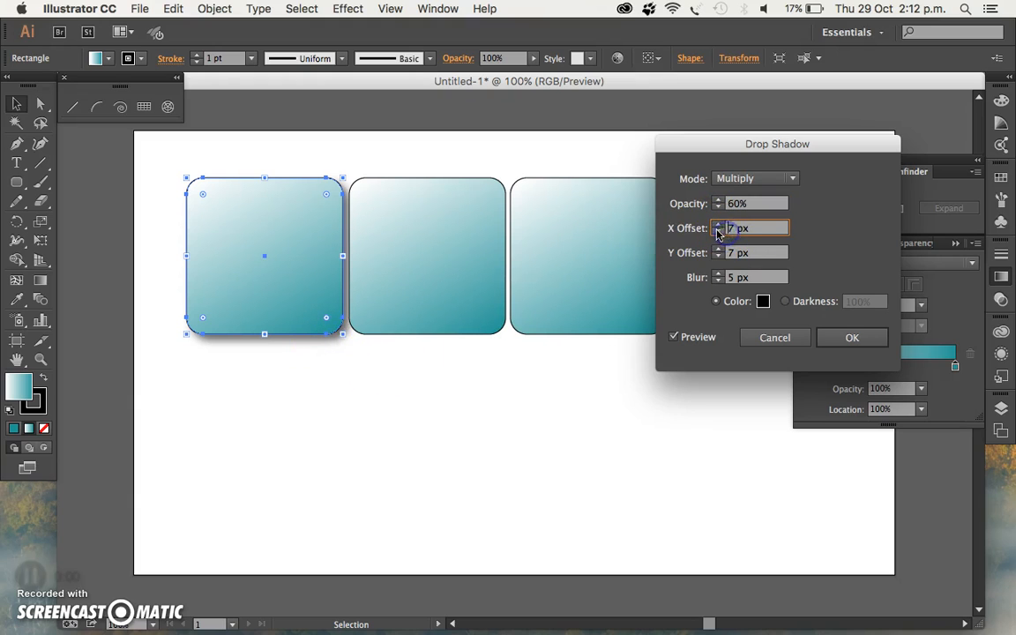
click(717, 231)
click(717, 231)
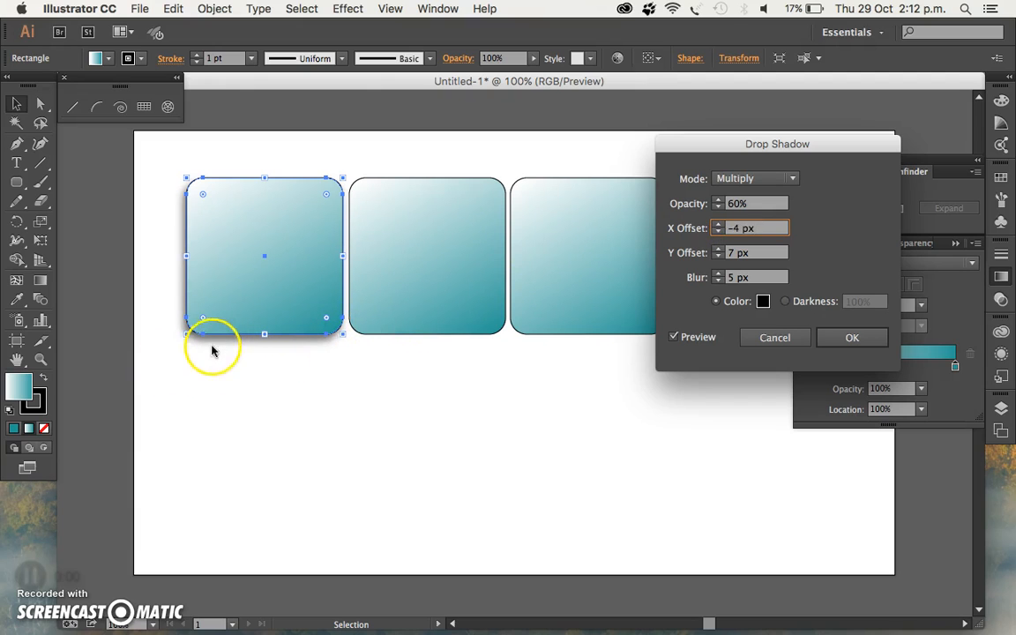
click(716, 224)
click(716, 224)
click(716, 224)
click(716, 224)
click(715, 224)
click(716, 224)
click(715, 224)
click(717, 225)
click(717, 225)
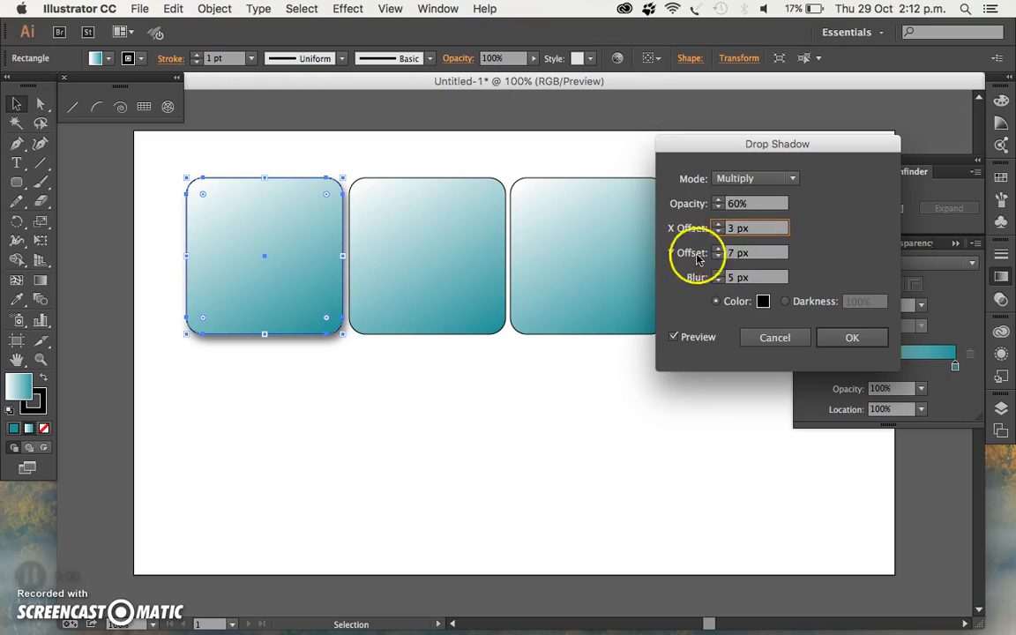
- Adjust the drop shadow's Y offset up and down, settling on 5 px
click(716, 250)
click(716, 250)
click(716, 249)
click(716, 249)
click(716, 249)
click(717, 257)
click(717, 257)
click(717, 256)
click(717, 257)
click(717, 256)
click(717, 256)
- Increase the drop shadow's blur to 25 px
click(718, 273)
click(718, 273)
click(717, 273)
click(718, 273)
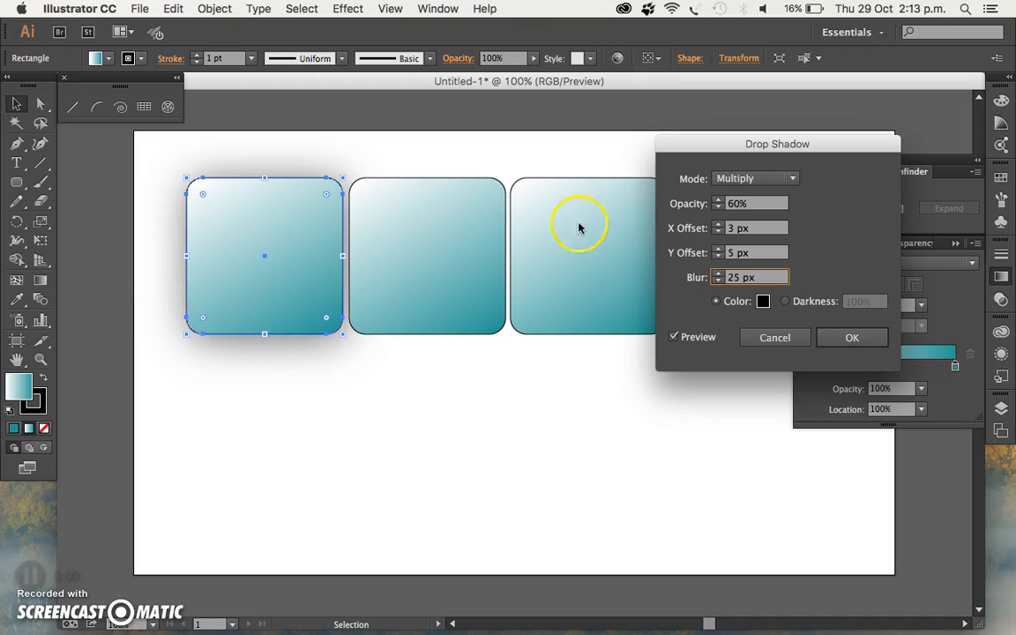
- Apply the configured drop shadow to the leftmost square and deselect it
click(843, 337)
click(335, 412)
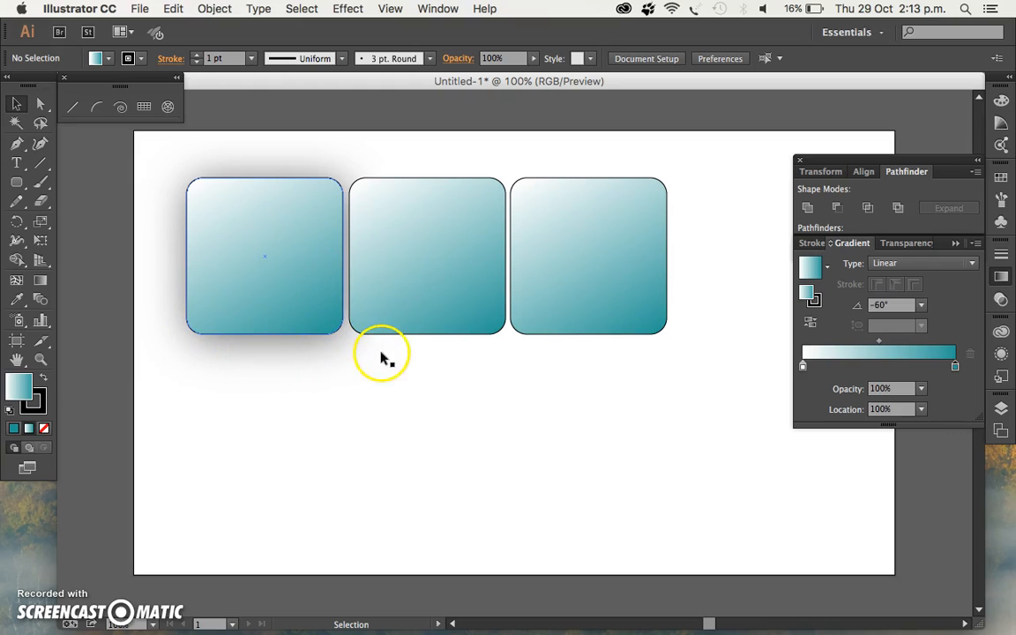
- Start a Stylize Drop Shadow effect on the middle square with preview on and the blur set to 7 px
click(456, 268)
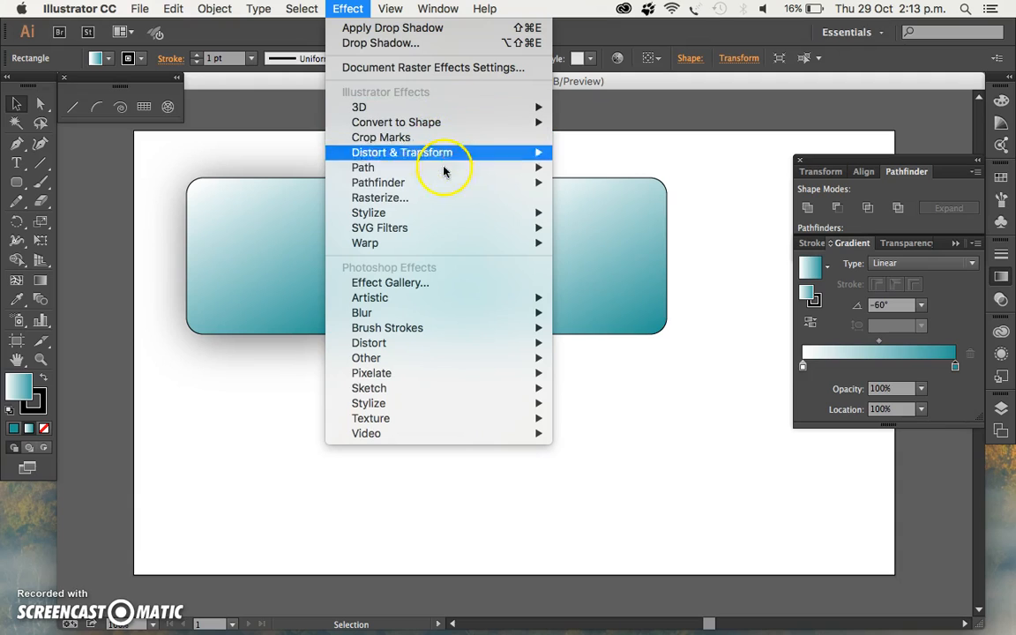
mouse_move(441, 231)
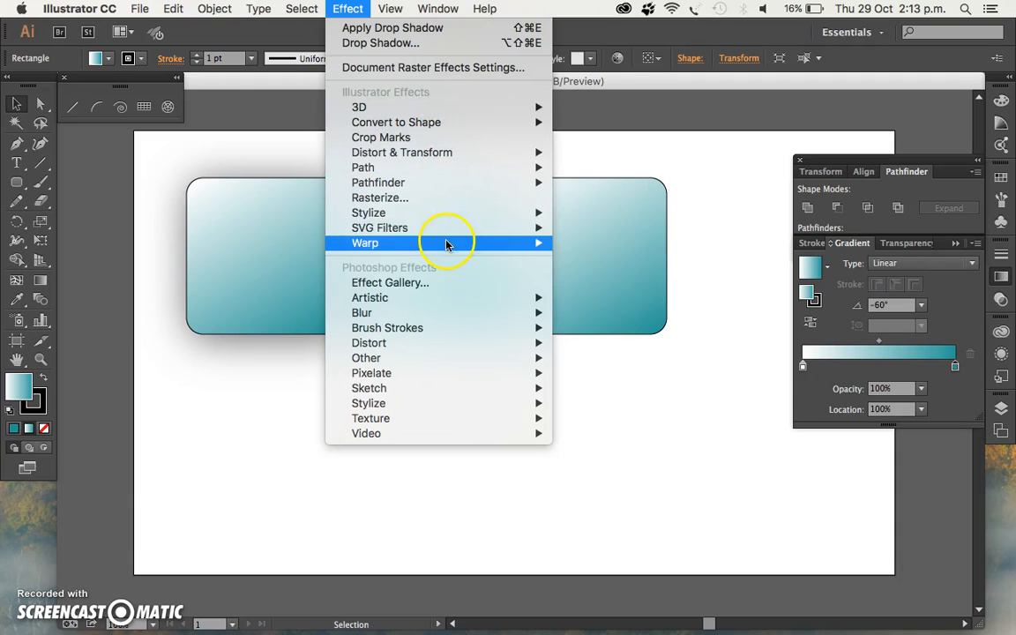
mouse_move(460, 216)
click(581, 216)
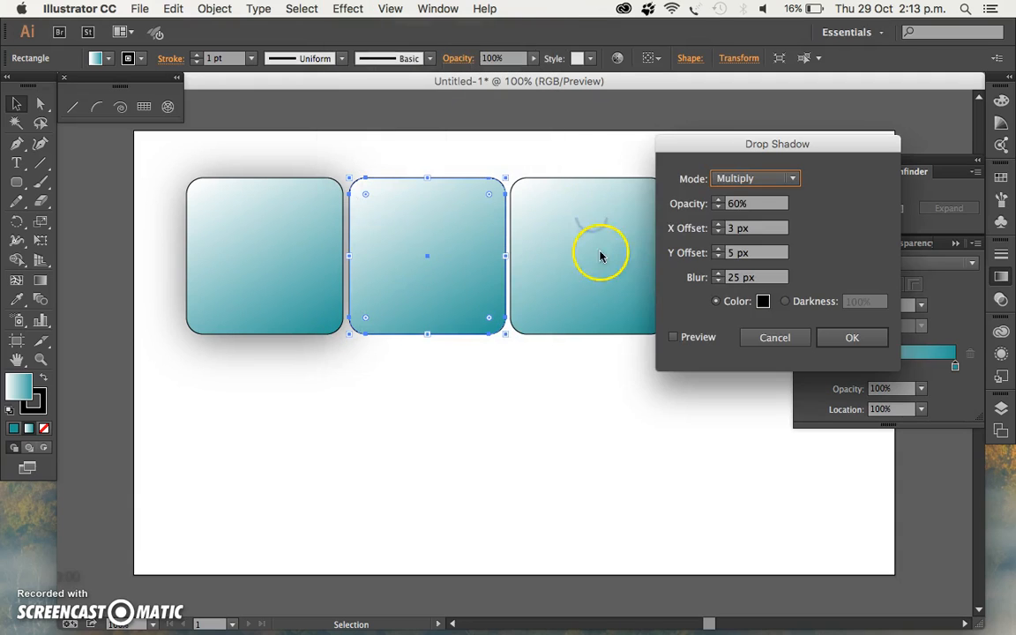
click(719, 280)
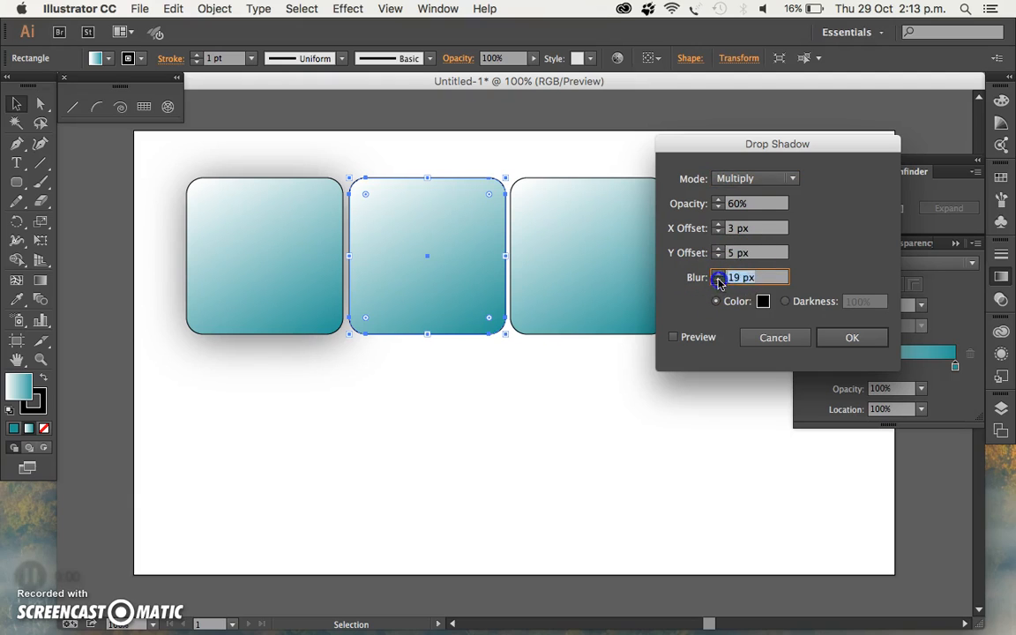
click(679, 337)
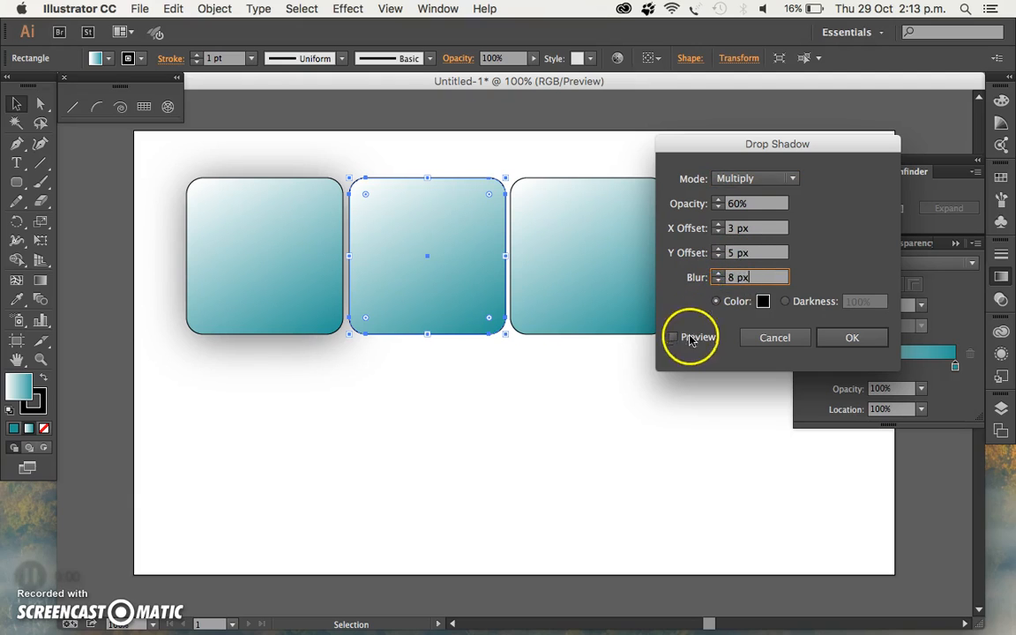
click(717, 282)
click(718, 281)
- Set the drop shadow's opacity to 71%, apply it to the middle square and clear the selection
click(720, 205)
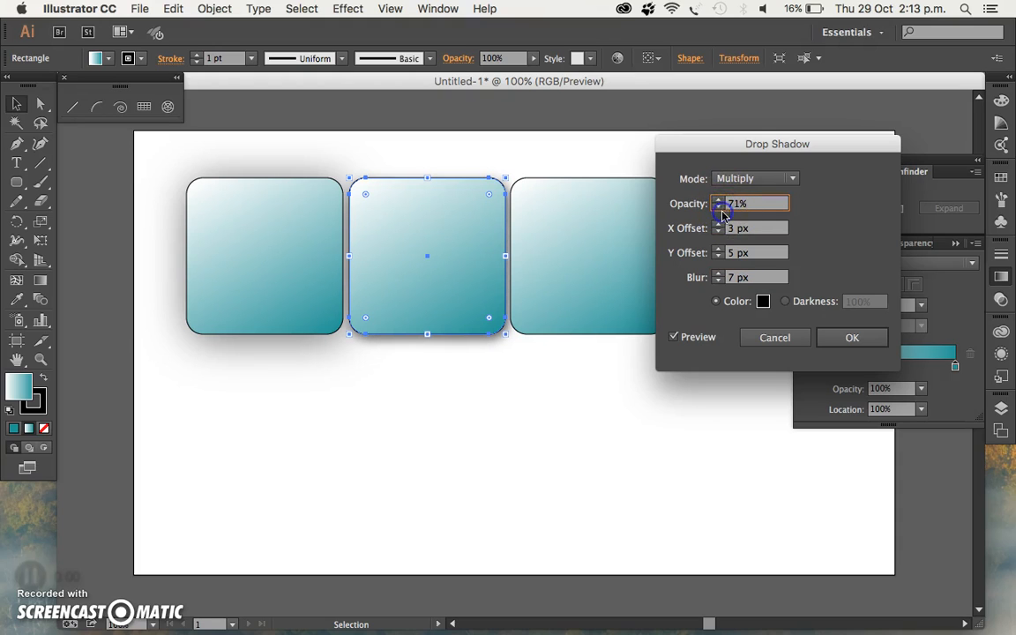
click(843, 337)
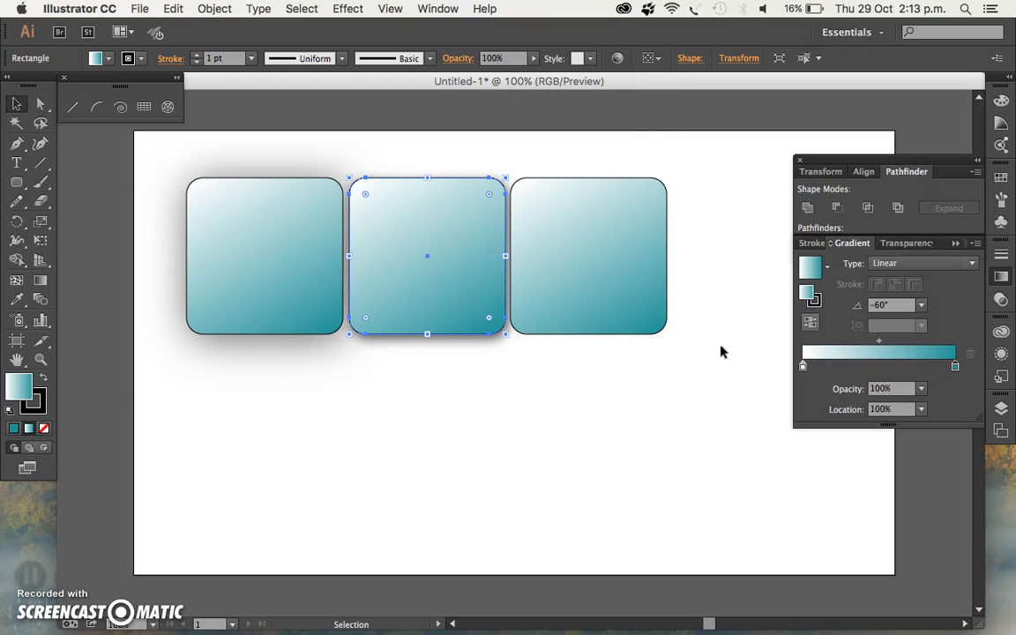
click(547, 401)
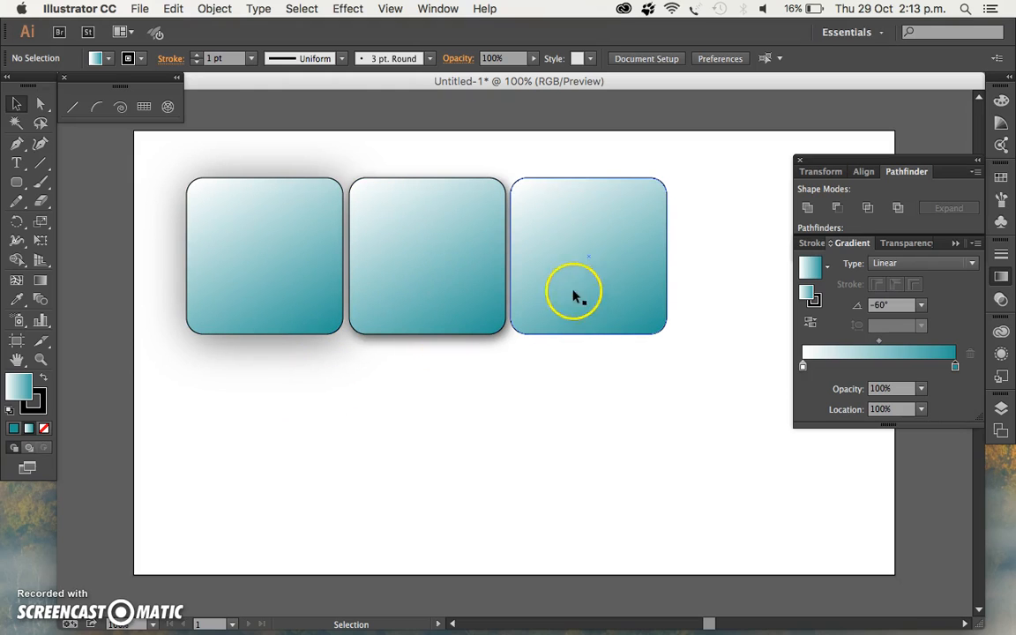
- Apply a Stylize Feather effect with a 4 px radius to the rightmost square and deselect it
click(595, 269)
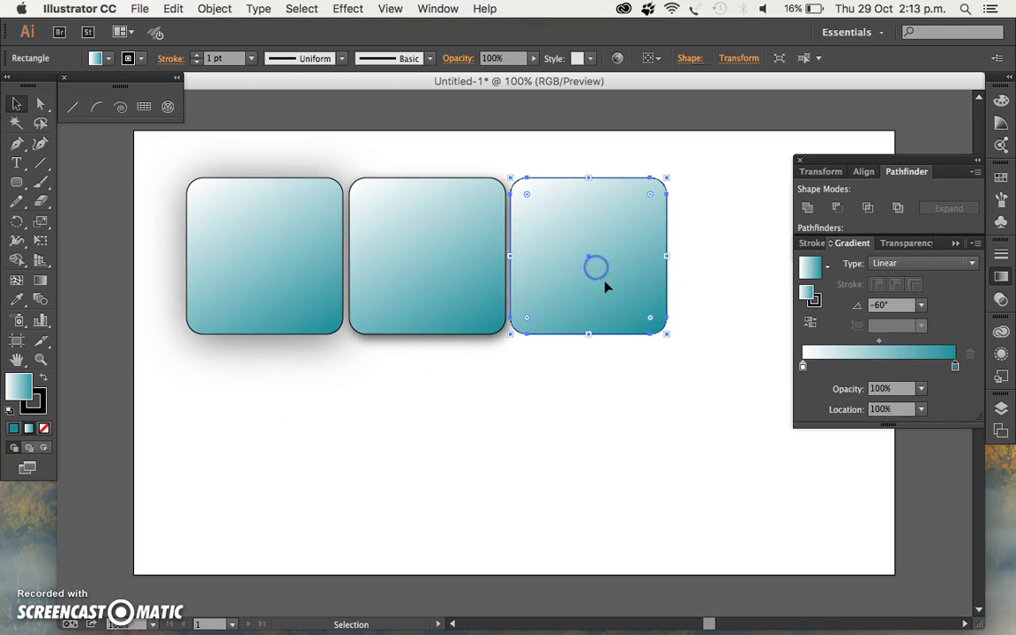
click(348, 8)
mouse_move(494, 215)
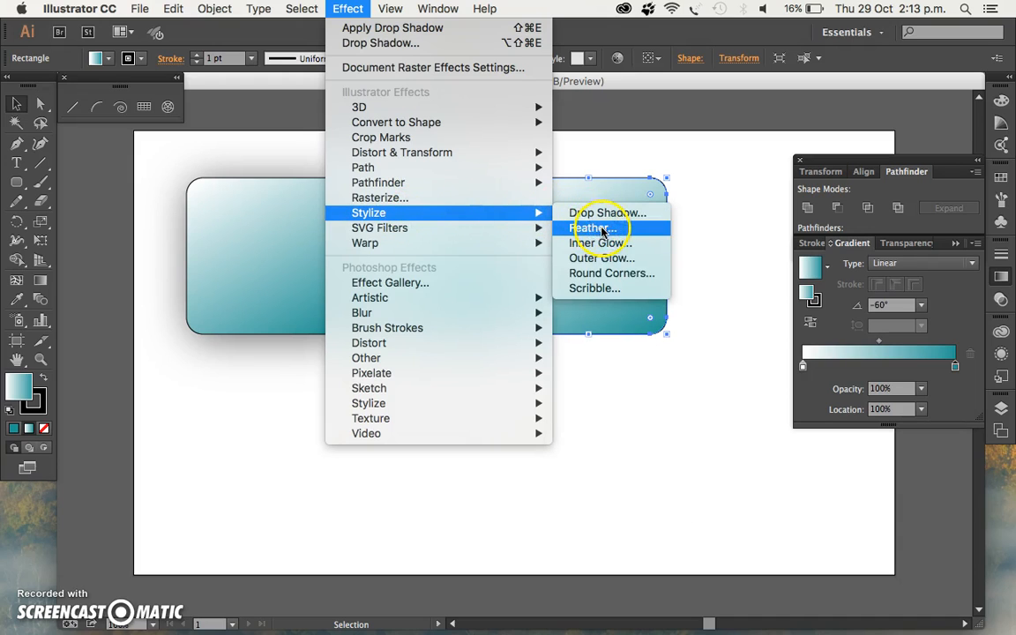
click(593, 231)
click(530, 217)
drag(631, 151, 617, 380)
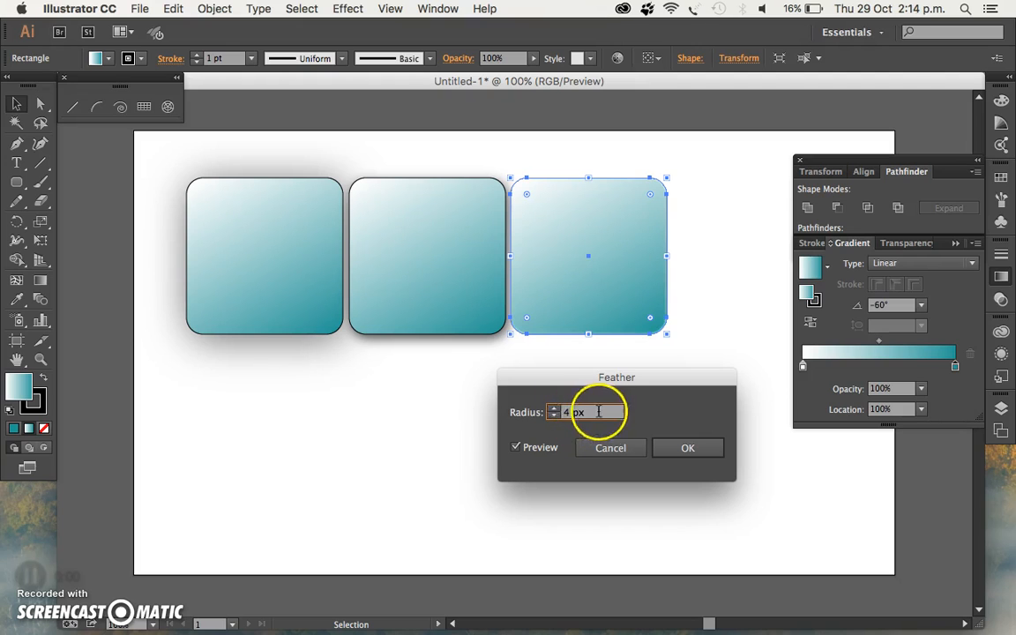
click(687, 446)
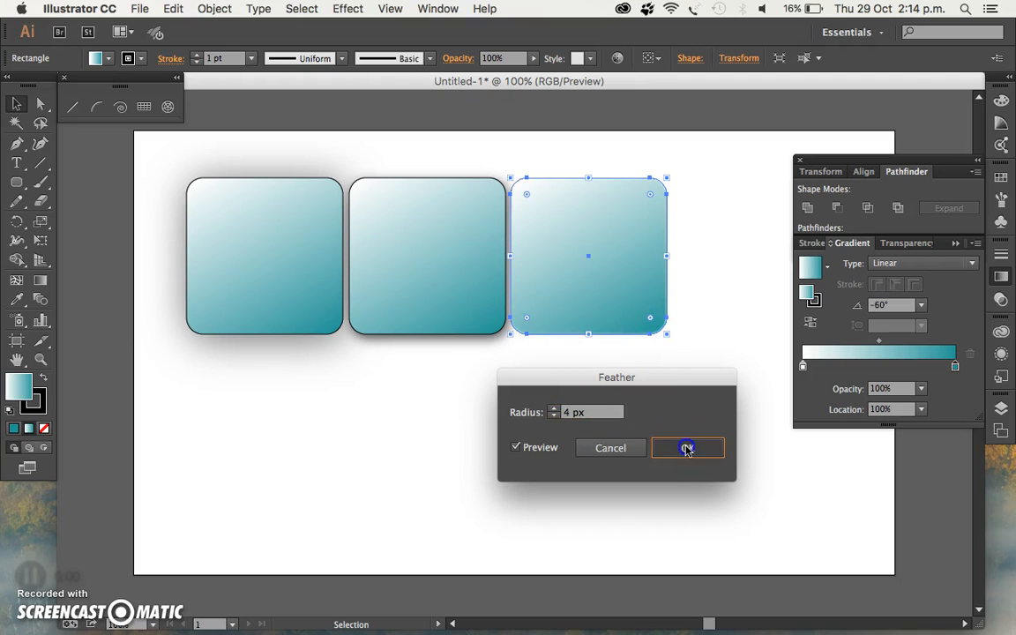
click(671, 372)
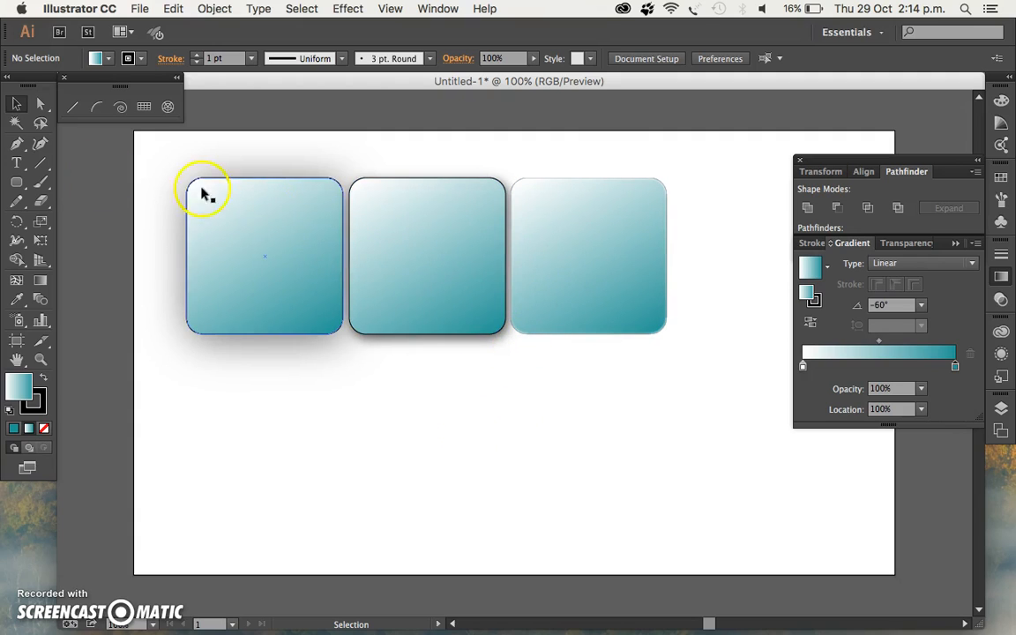
- Draw a circle with the Ellipse tool below the leftmost square
click(16, 198)
drag(25, 187, 86, 220)
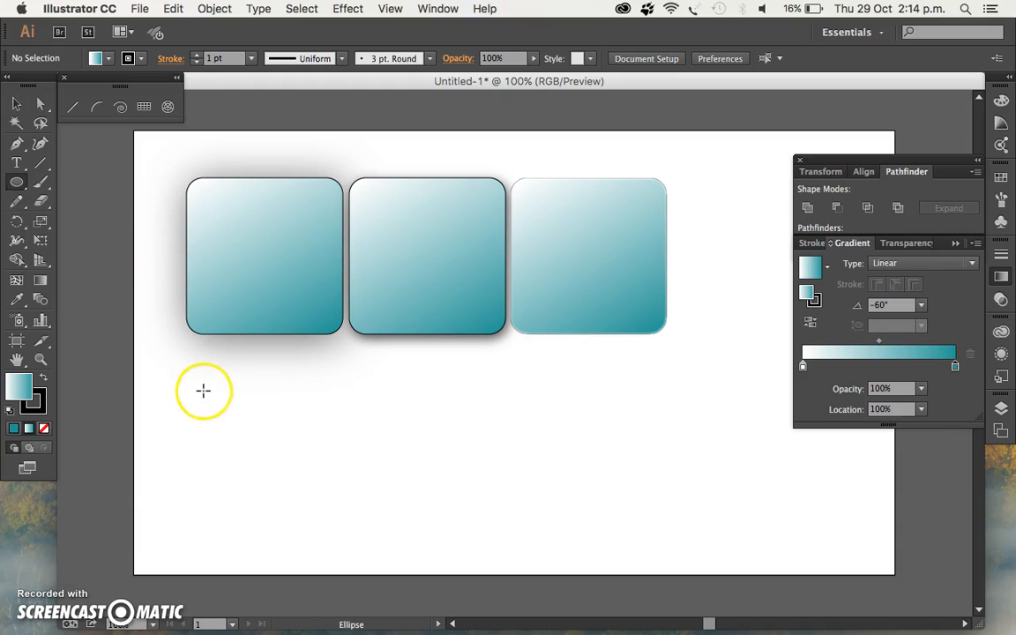
mouse_move(228, 415)
mouse_down()
mouse_move(400, 532)
mouse_move(411, 555)
mouse_move(326, 504)
mouse_move(358, 511)
mouse_move(345, 512)
mouse_move(360, 458)
mouse_move(365, 520)
mouse_move(361, 454)
mouse_move(365, 520)
mouse_up()
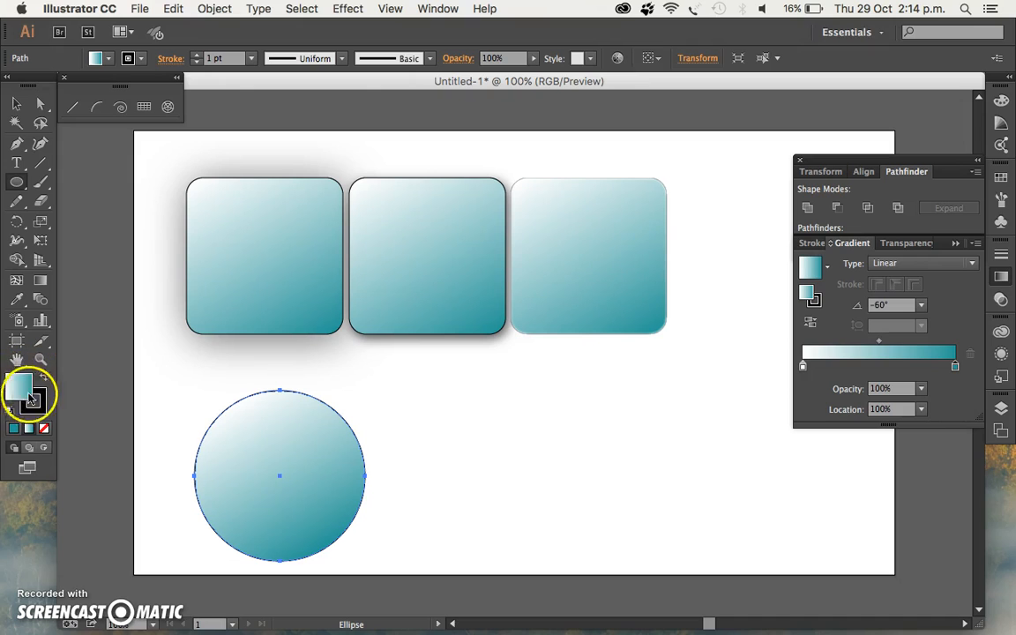
- Change the circle's stroke colour to grey 999999 and deselect the circle
click(16, 103)
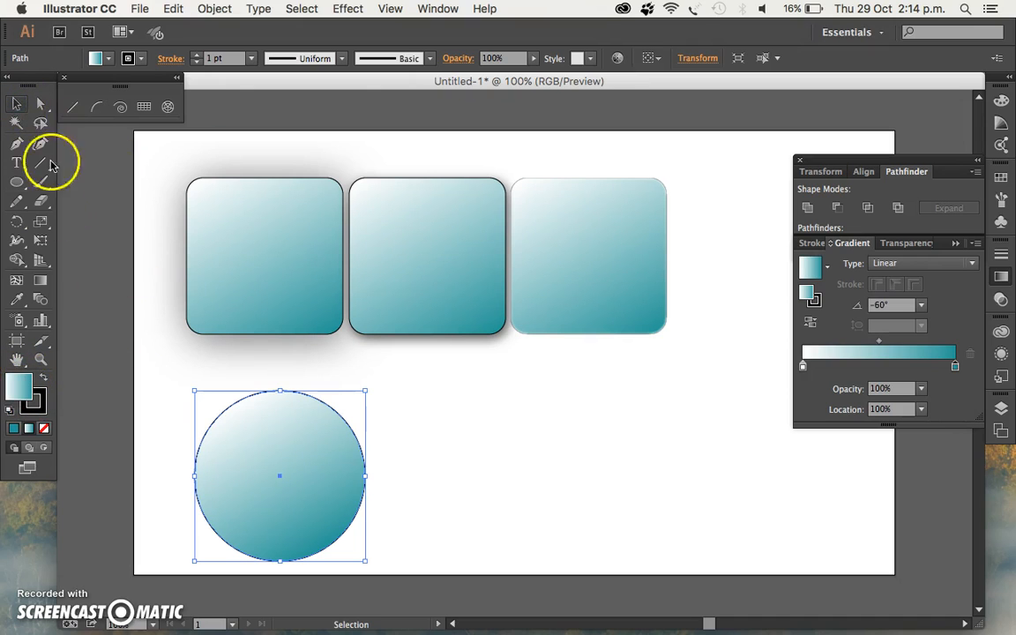
double_click(33, 399)
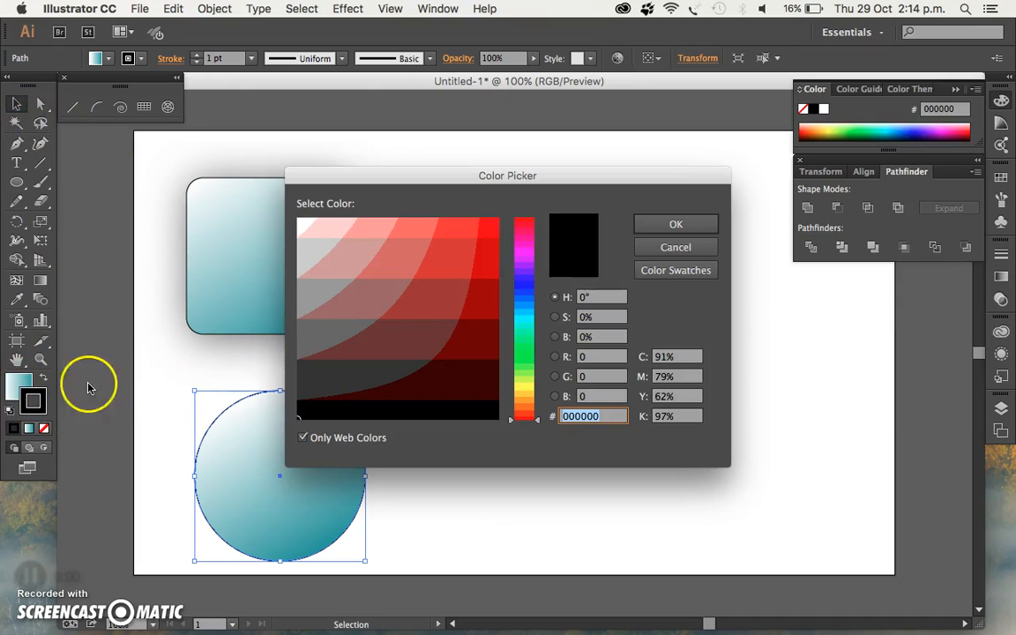
click(313, 294)
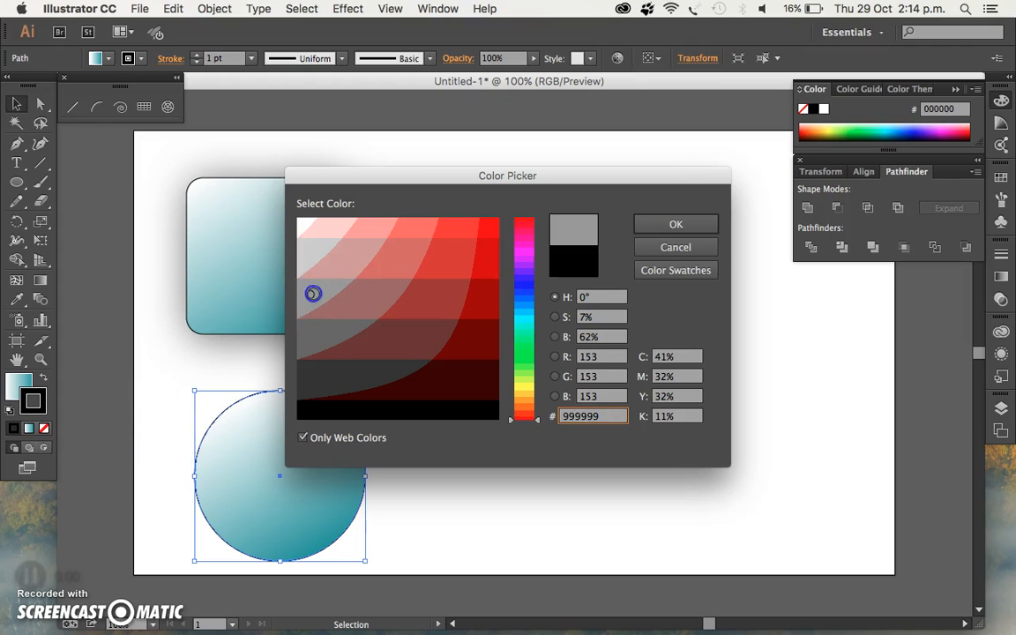
click(673, 222)
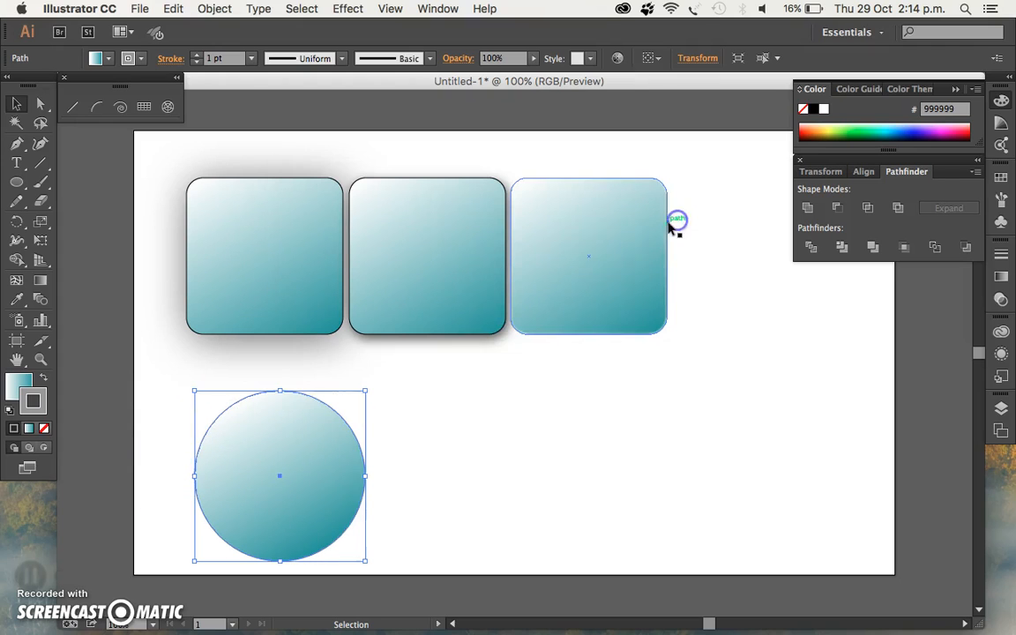
click(446, 400)
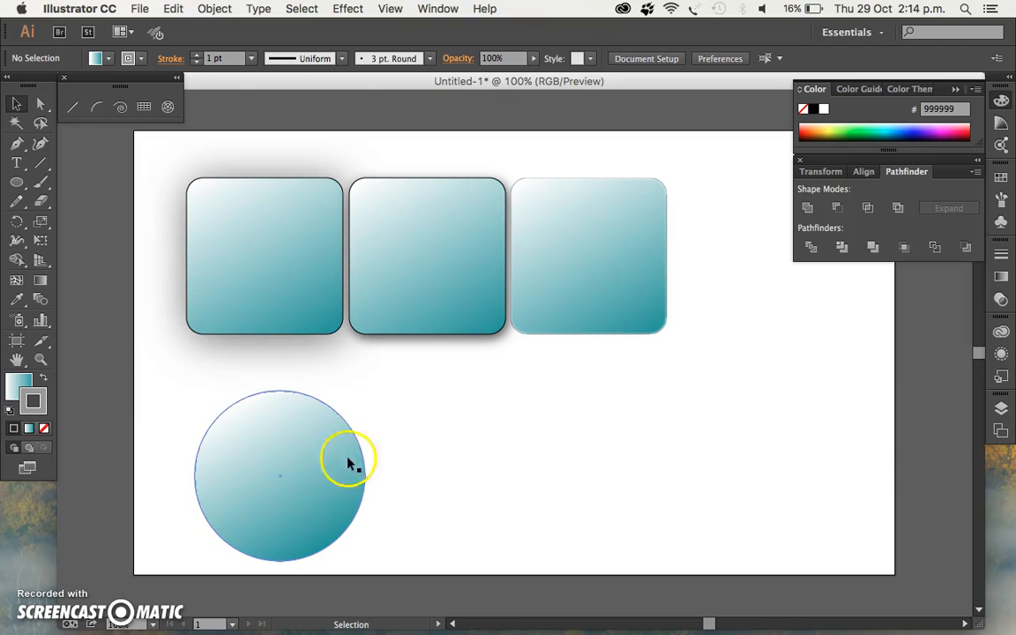
- Start a Stylize Outer Glow effect on the circle with preview on
click(287, 438)
click(347, 8)
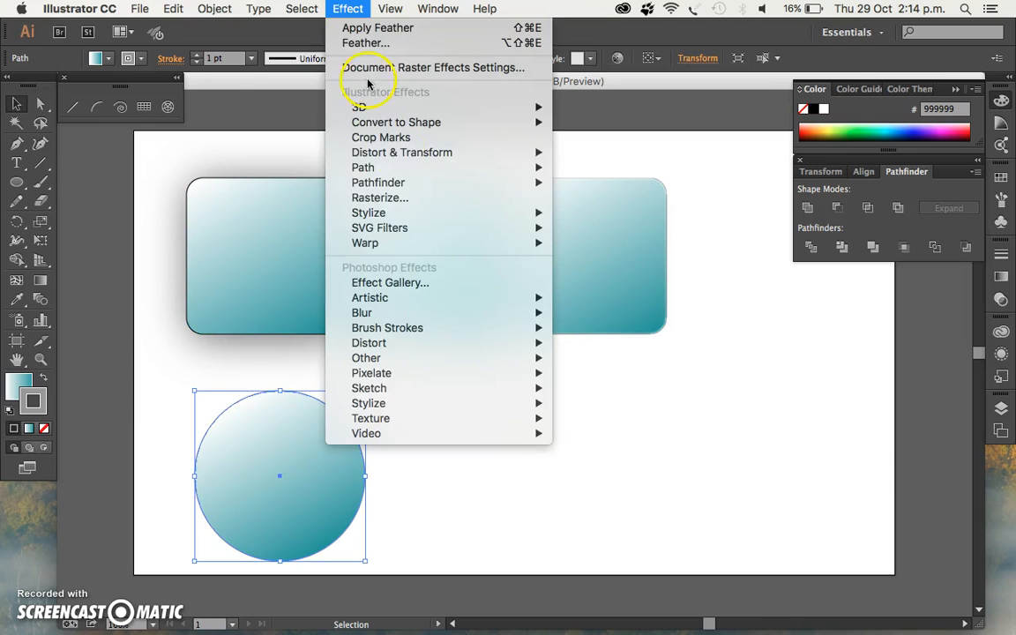
mouse_move(398, 215)
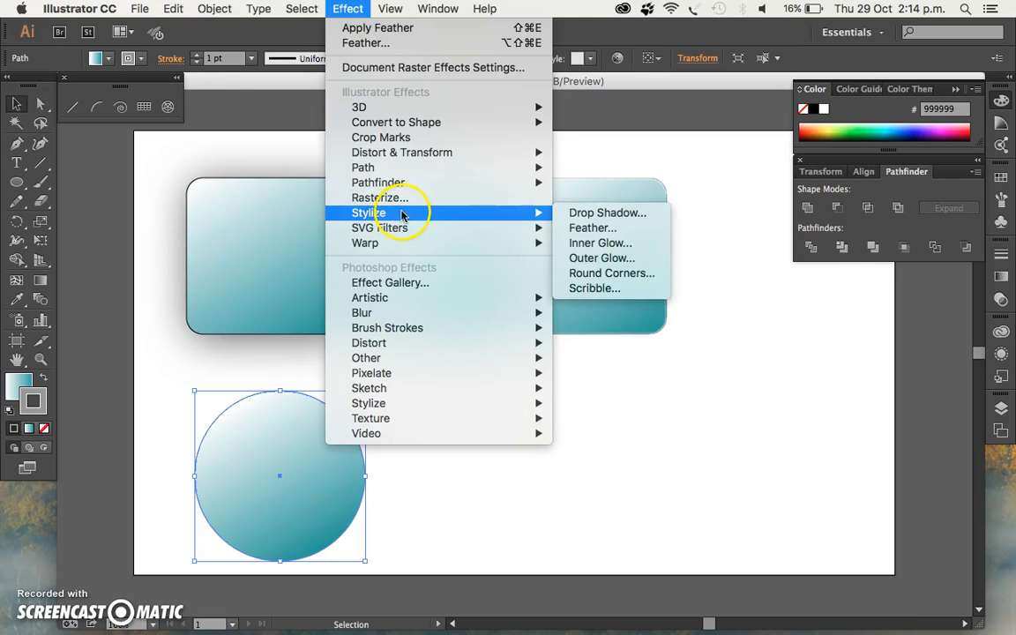
click(624, 262)
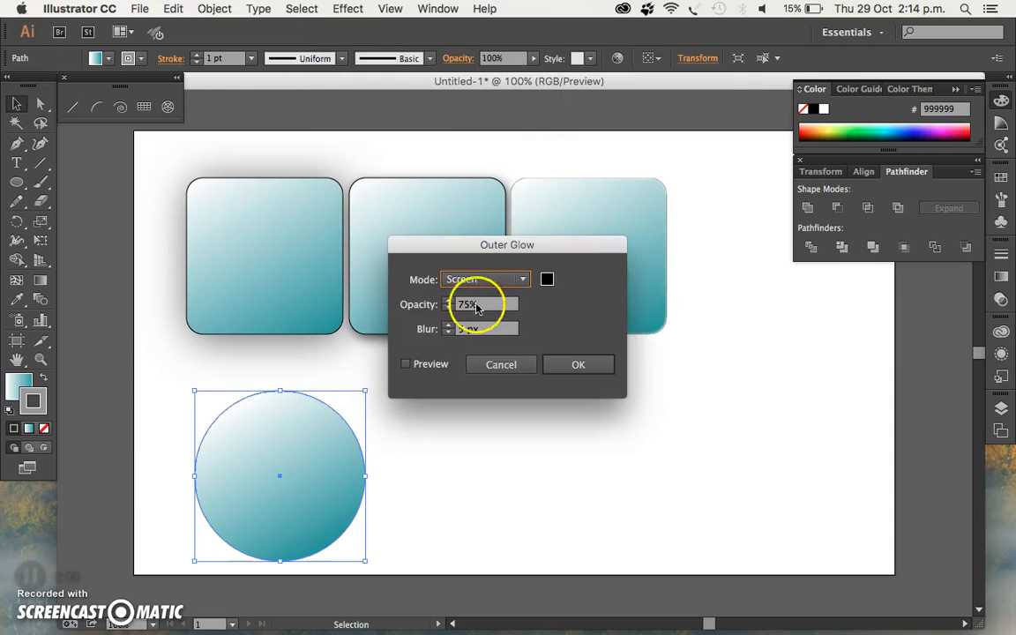
click(406, 365)
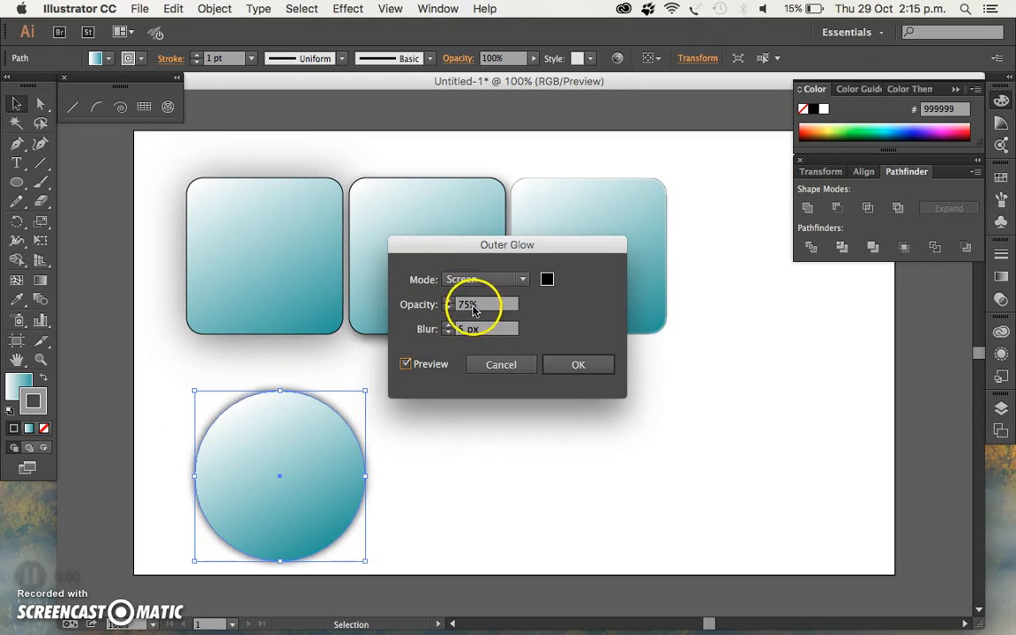
- Try outer glow blurs of 0 px and 14 px, settling on 9 px
click(447, 334)
click(447, 333)
click(447, 334)
click(447, 333)
click(447, 333)
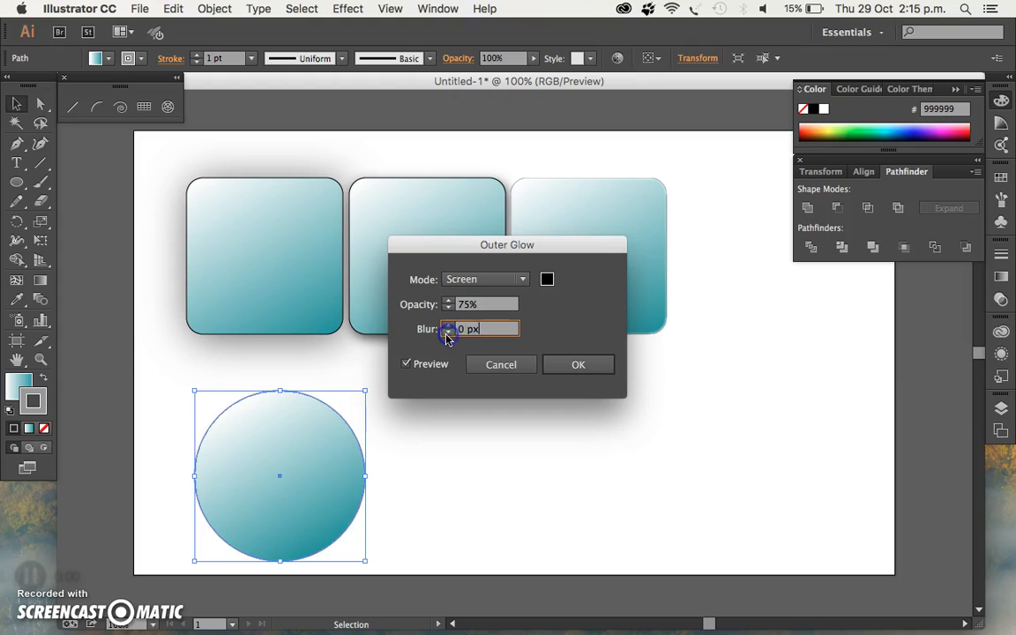
click(448, 326)
click(448, 326)
click(448, 325)
click(448, 325)
click(448, 325)
click(449, 325)
click(449, 326)
click(449, 326)
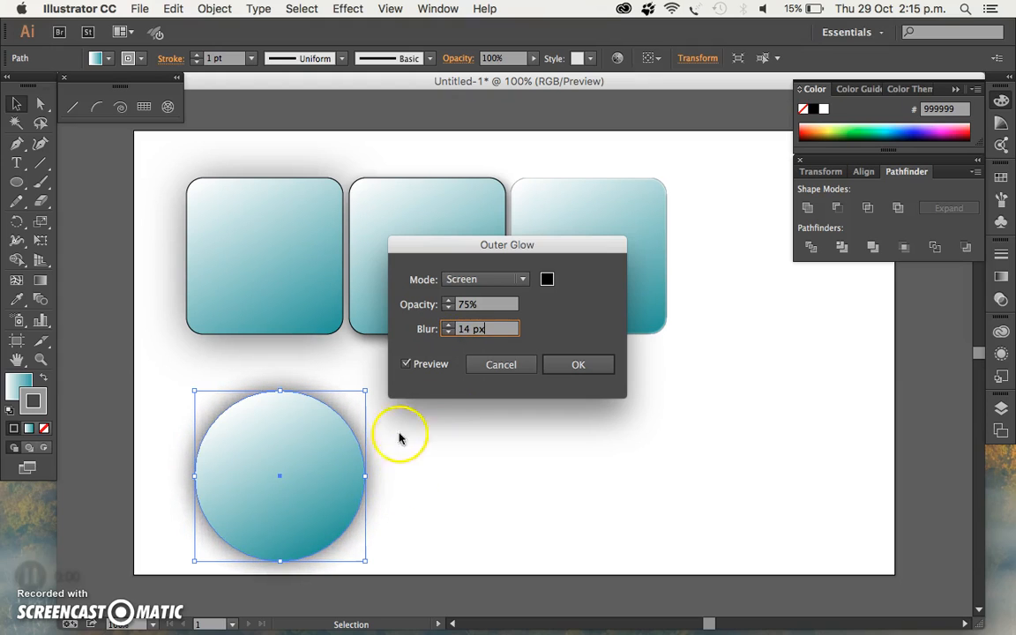
click(447, 333)
click(447, 333)
click(447, 334)
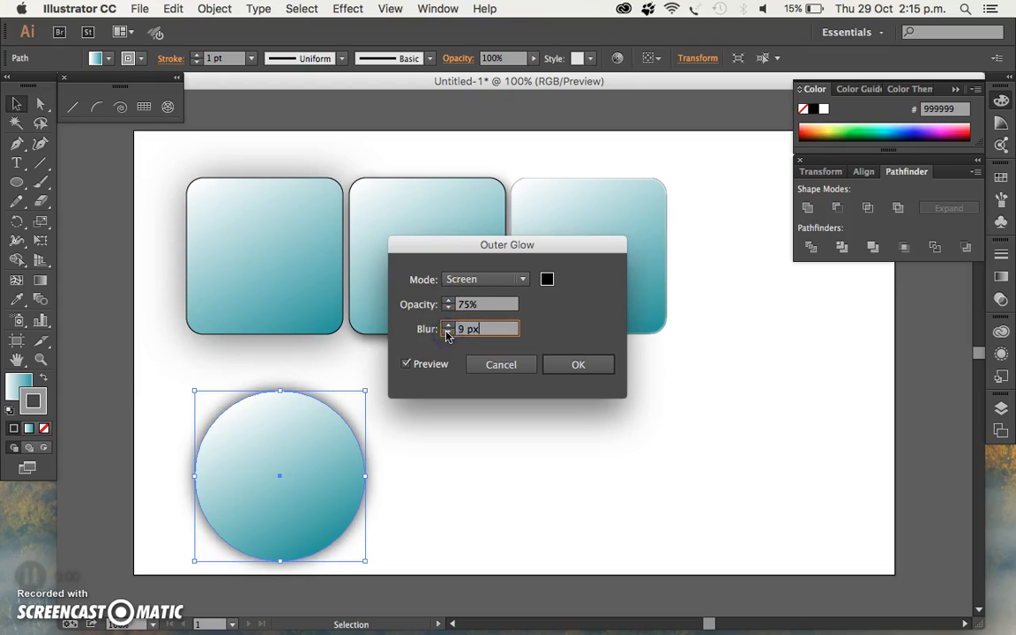
- Set the outer glow's opacity to 88%, apply it to the circle and clear the selection
click(448, 300)
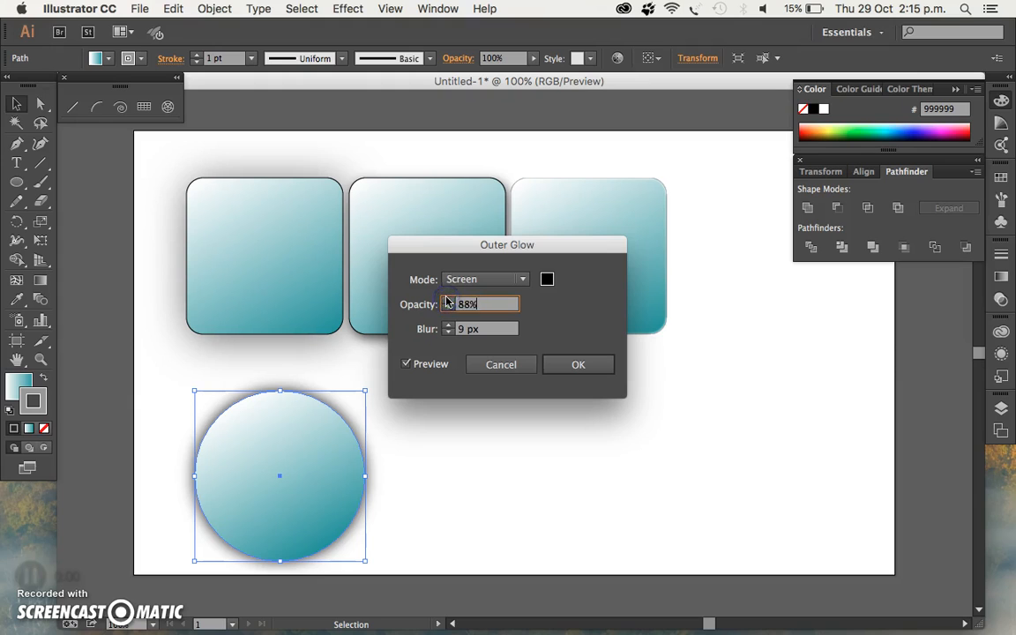
click(575, 363)
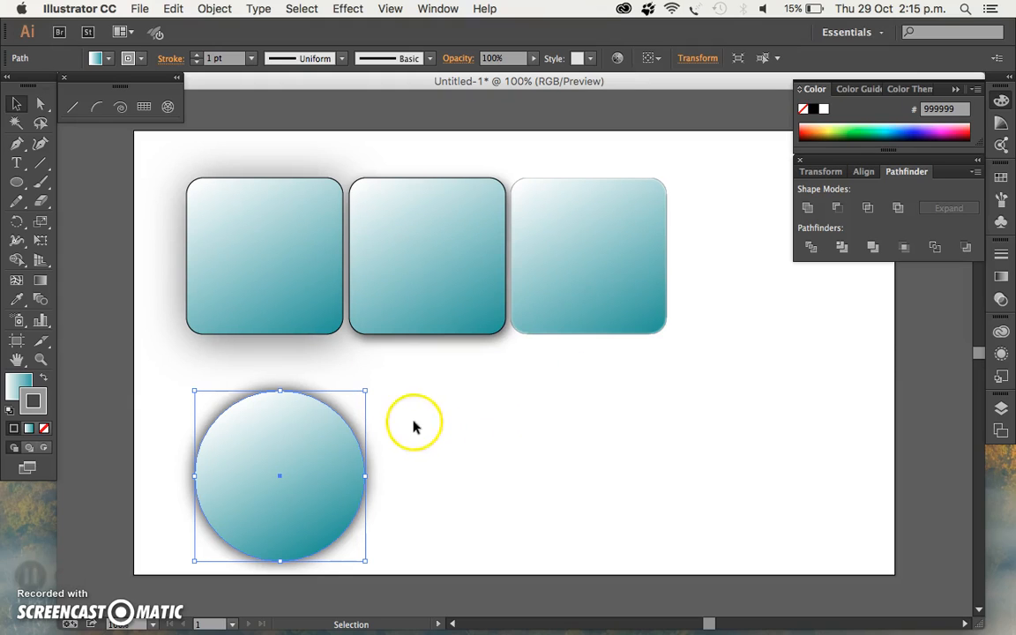
click(418, 426)
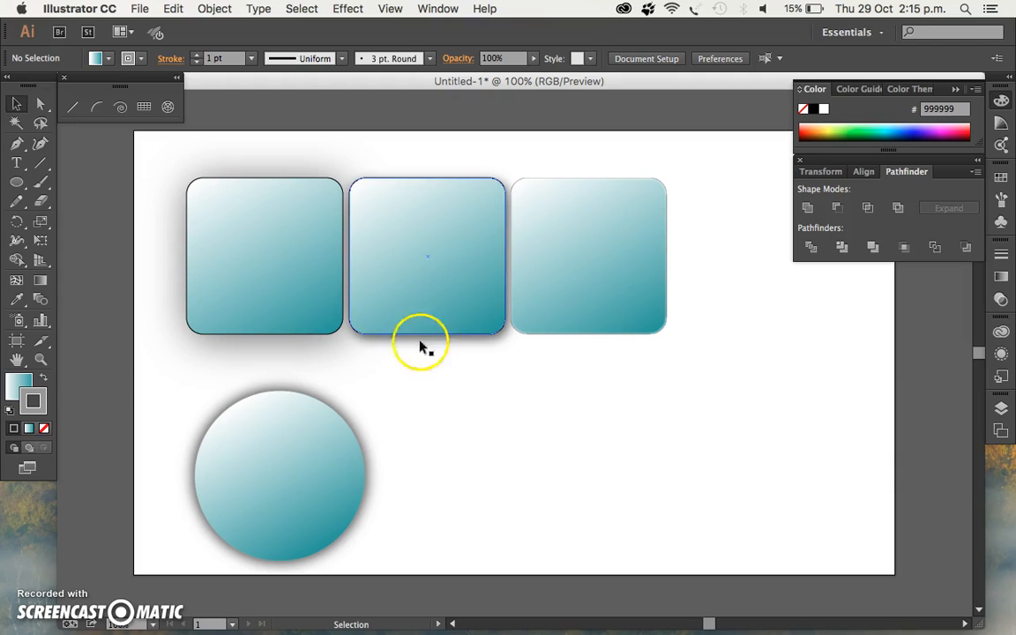
- Sketch a five-pointed star about 194 px wide with the Star tool, beneath the gap between the middle and rightmost squares
click(20, 181)
drag(33, 187, 97, 259)
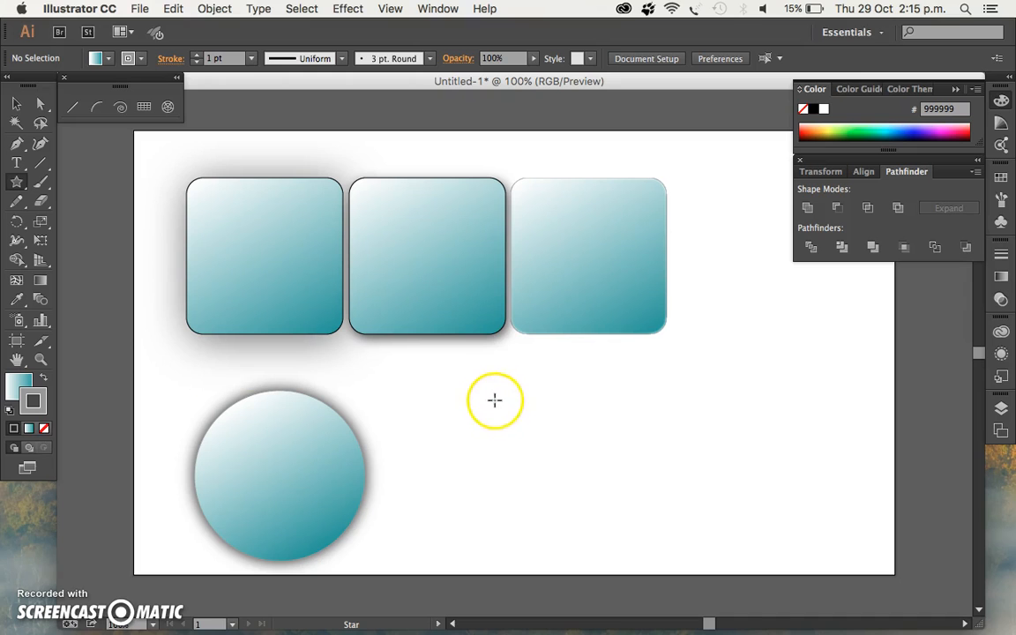
drag(513, 388, 584, 354)
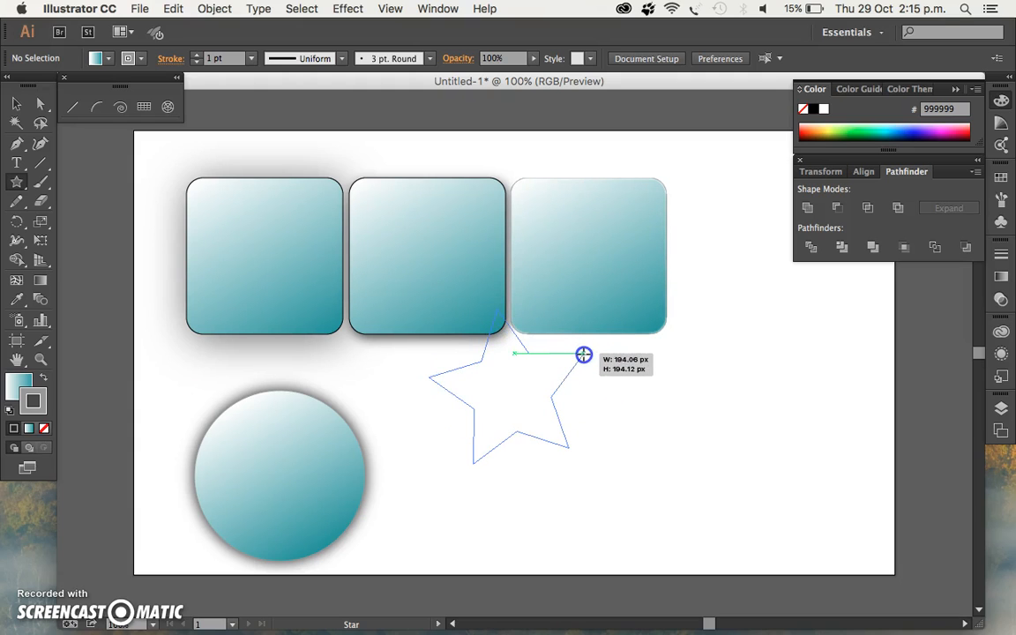
- Raise the star's number of points while drawing it, turning it into a dense burst of narrow spikes about 206 px wide
key(Down)
key(Down)
key(Up)
key(Up)
key(Up)
key(Up)
key(Up)
key(Up)
key(Up)
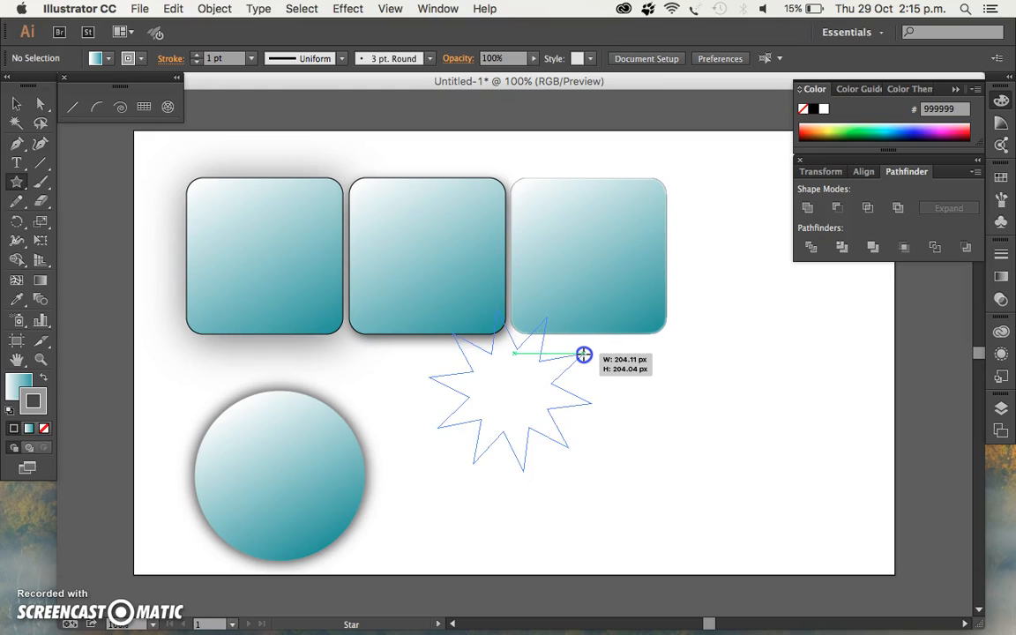
key(Up)
key(Up)
key(Up)
key(Up)
key(Up)
key(Up)
key(Up)
key(Up)
key(Up)
key(Up)
key(Up)
key(Up)
key(Up)
key(Up)
key(Up)
key(Up)
key(Up)
key(Up)
key(Up)
key(Up)
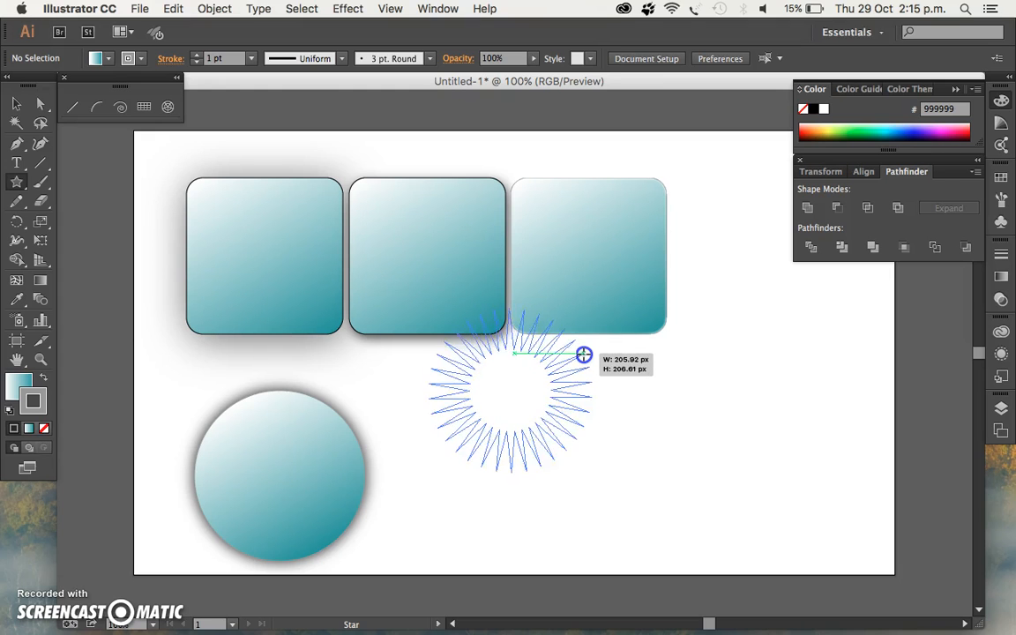
- Enlarge the starburst to about 394 px wide and reduce its number of points
drag(585, 355, 667, 375)
key(Down)
key(Down)
key(Down)
key(Down)
key(Down)
key(Down)
key(Down)
key(Down)
key(Down)
key(Down)
key(Down)
key(Down)
key(Down)
key(Down)
key(Down)
key(Down)
key(Down)
key(Down)
key(Down)
key(Down)
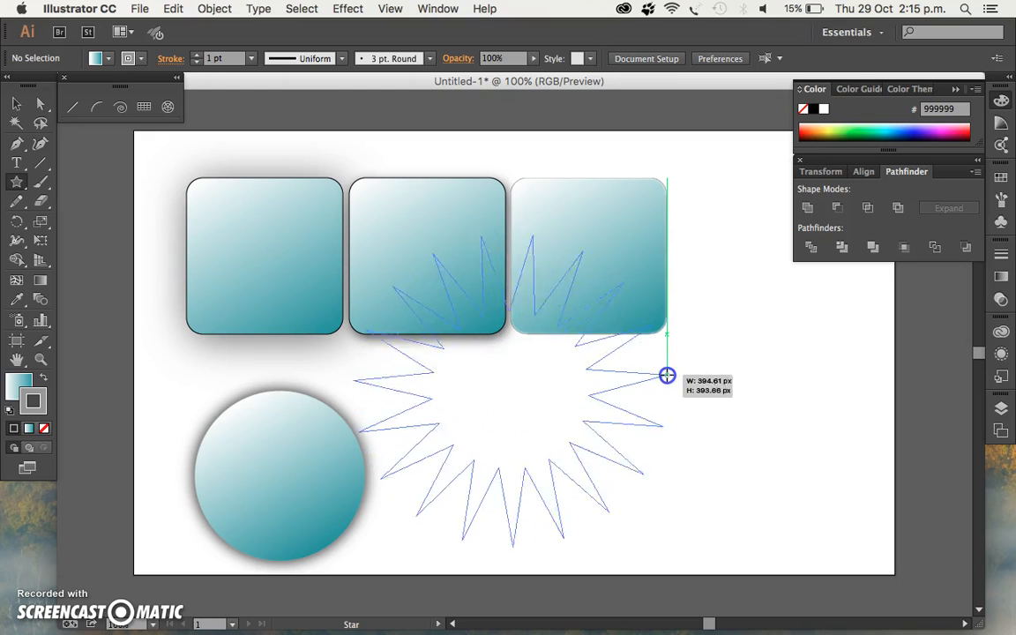
- Shrink the starburst and adjust its points to form a badge of about 20 shallow points beneath the squares, then deselect it
drag(642, 391, 554, 469)
key(Up)
key(Up)
key(Up)
key(Up)
key(Up)
key(Up)
key(Up)
key(Up)
key(Up)
key(Up)
key(Up)
key(Up)
key(Up)
key(Up)
key(Down)
key(Down)
key(Down)
key(Down)
key(Down)
key(Down)
key(Down)
key(Down)
key(Down)
key(Down)
key(Down)
key(Up)
key(Up)
key(Up)
key(Up)
key(Up)
key(Up)
key(Up)
key(Up)
key(Up)
key(Up)
key(Up)
key(Up)
key(Up)
key(Up)
key(Up)
key(Up)
key(Up)
key(Up)
key(v)
click(618, 413)
click(703, 497)
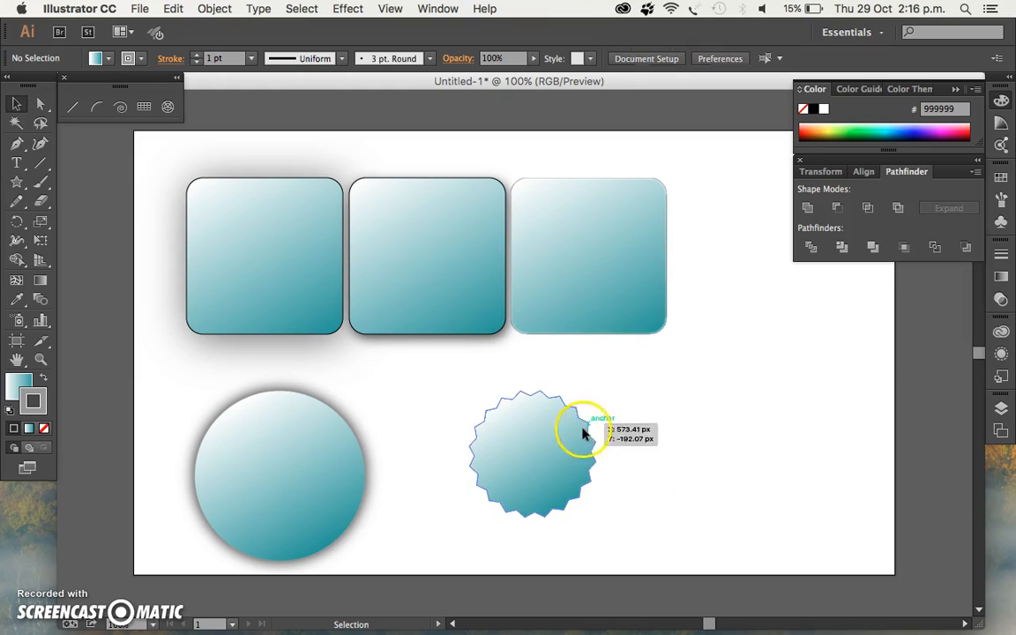
- Set the badge's stroke colour to light grey CCCCCC and deselect the badge
click(525, 428)
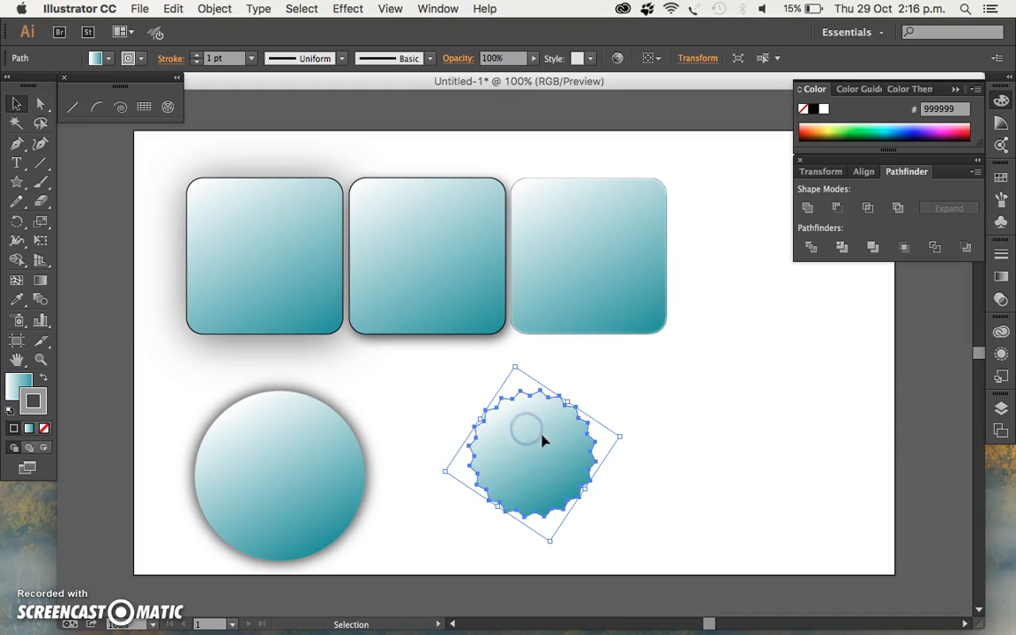
double_click(40, 403)
click(304, 250)
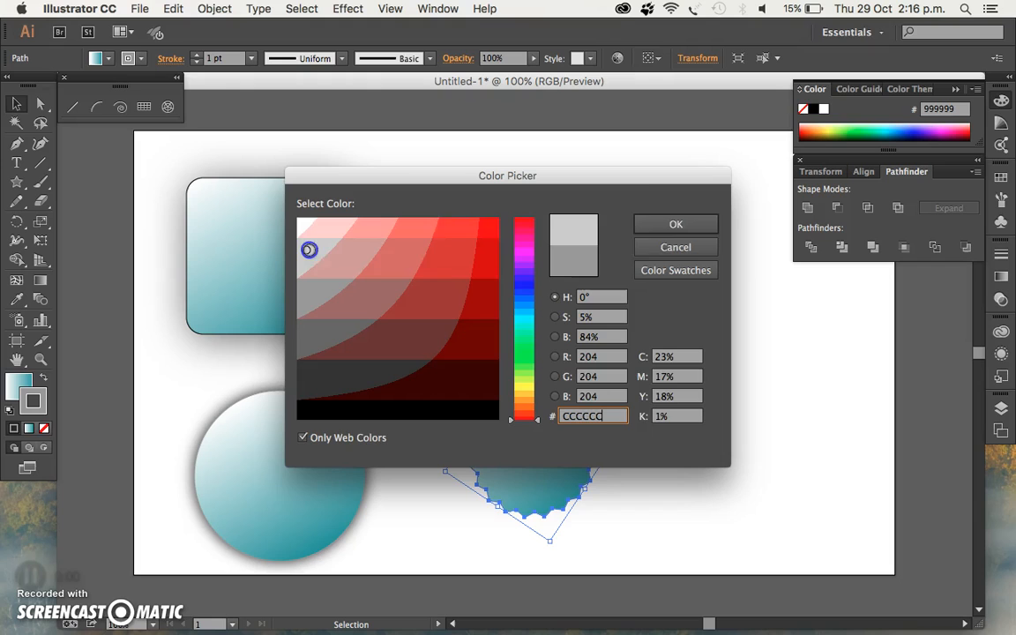
click(670, 226)
click(647, 431)
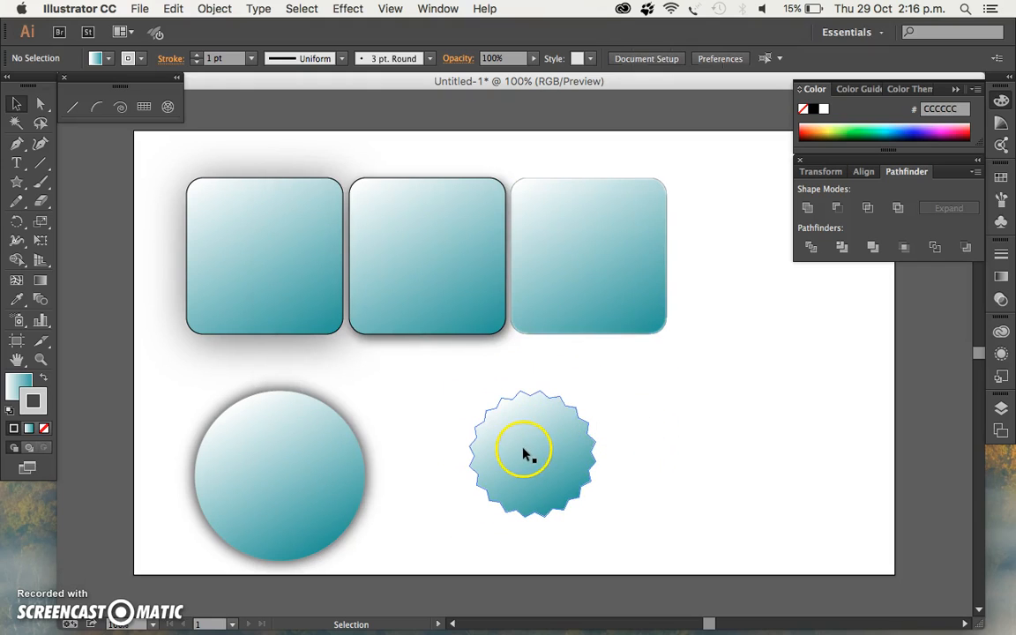
drag(15, 188, 119, 217)
drag(453, 368, 661, 454)
drag(609, 448, 596, 445)
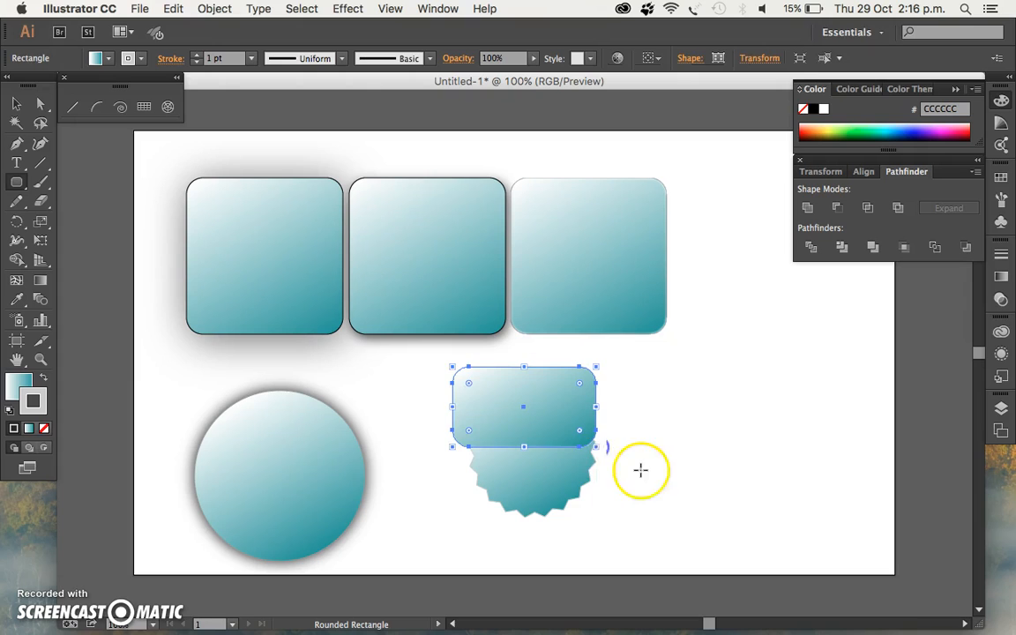
key(super+z)
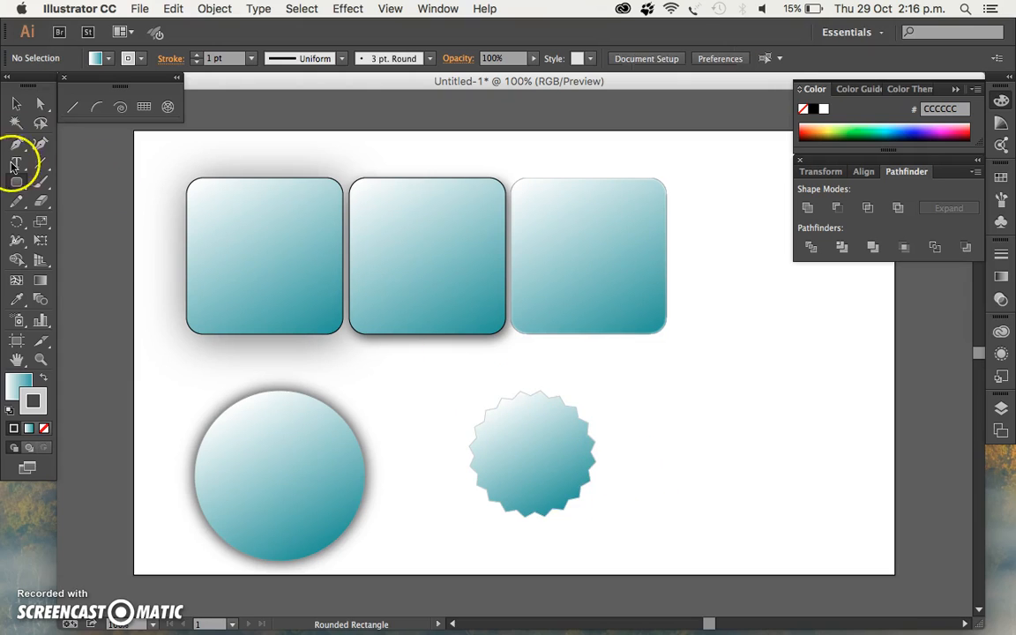
- Choose the Ellipse tool and set the fill to white (FFFFFF) with no stroke
drag(14, 179, 74, 219)
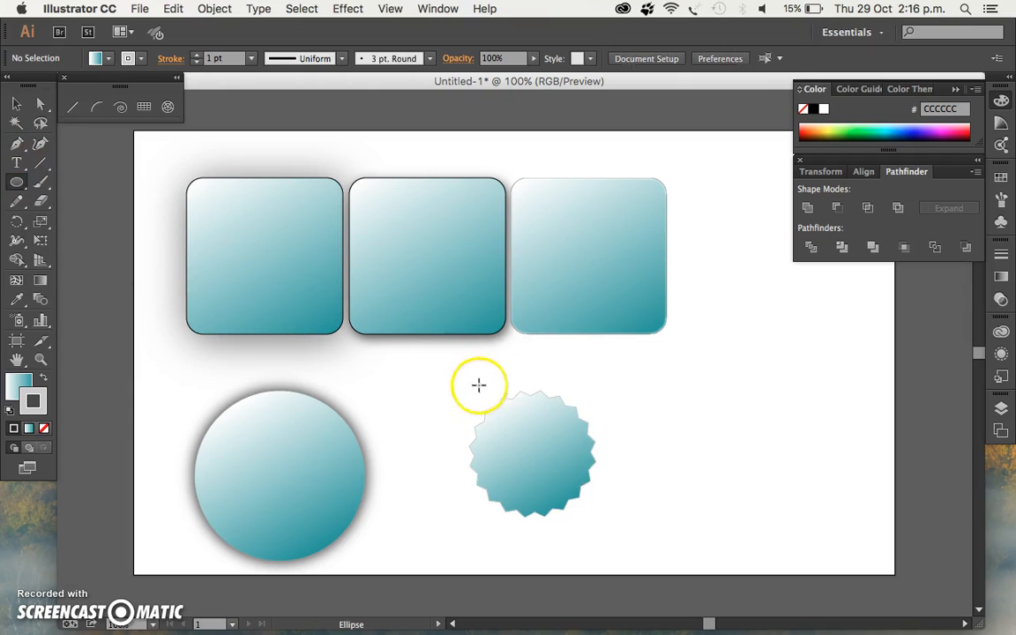
double_click(22, 381)
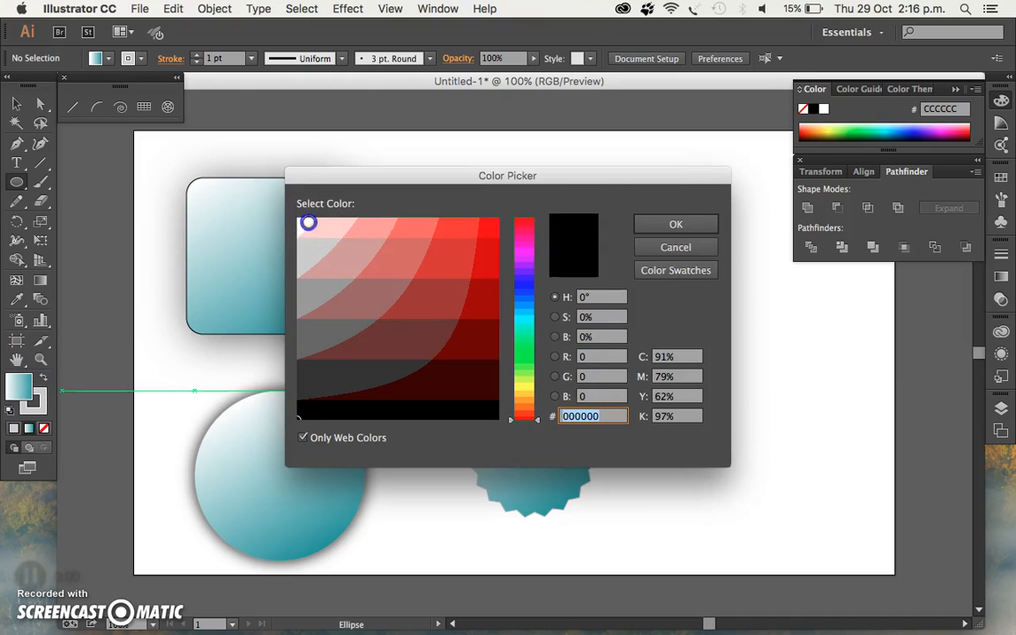
click(670, 223)
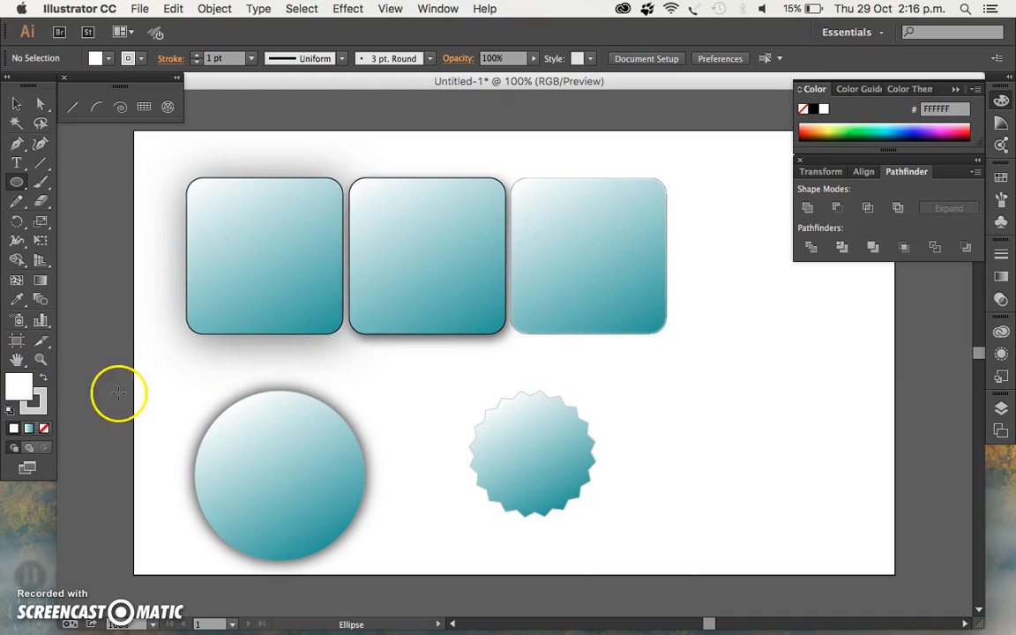
double_click(35, 401)
click(45, 429)
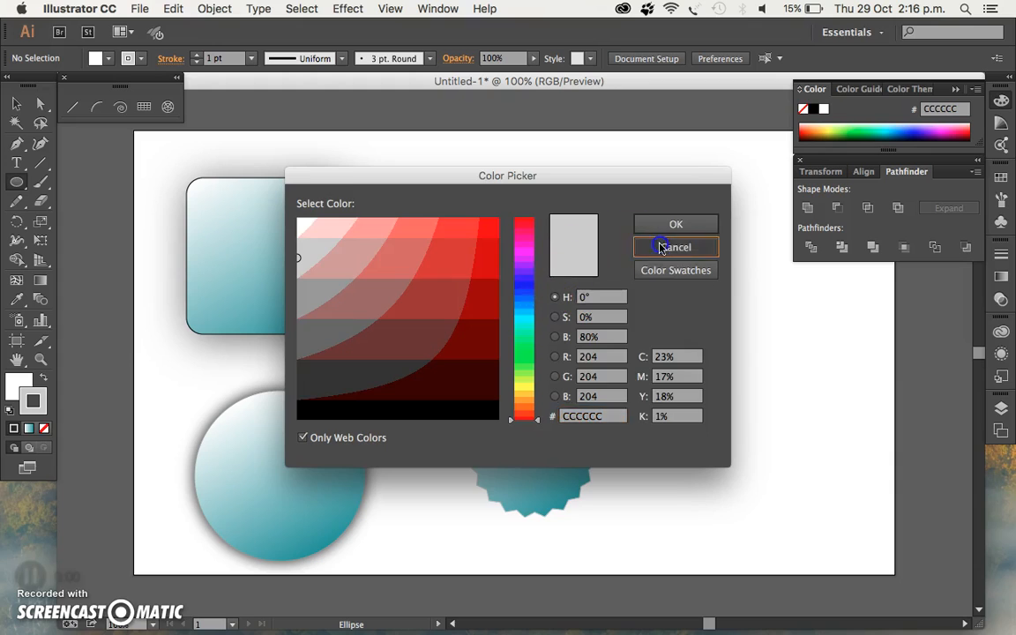
click(669, 247)
click(44, 429)
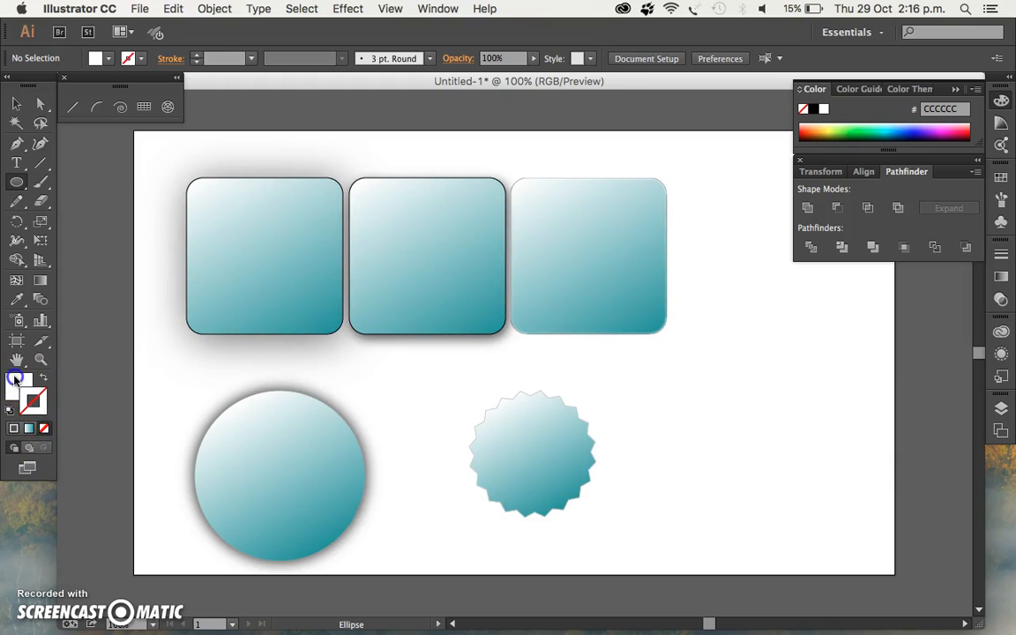
- Duplicate the gradient badge in place, directly in front of the original, and clear the selection
key(v)
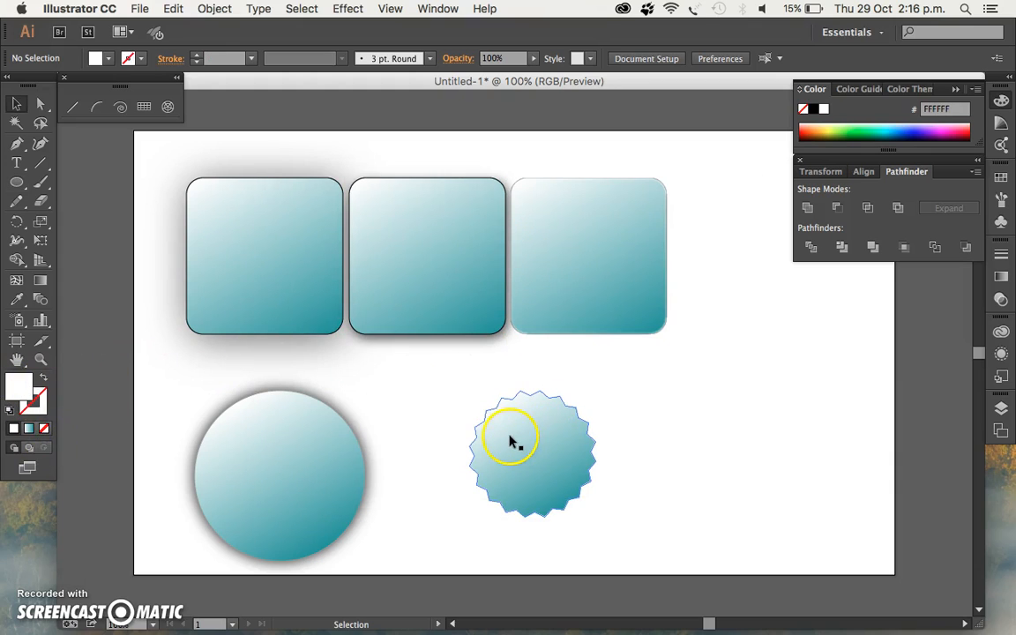
click(510, 440)
key(a)
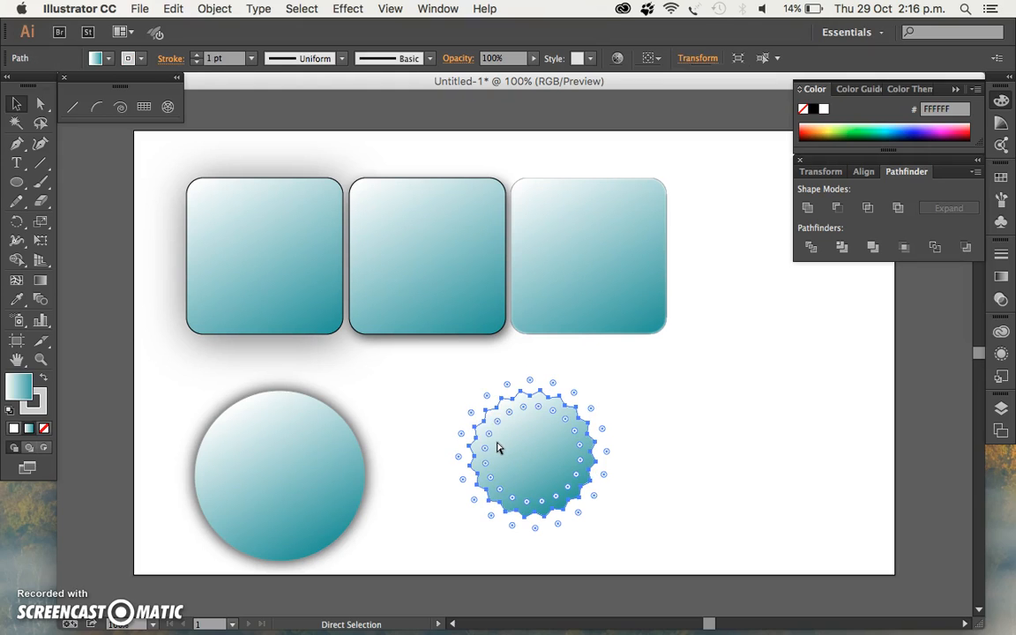
key(v)
click(659, 433)
mouse_move(551, 456)
mouse_down()
mouse_move(730, 456)
mouse_move(528, 442)
mouse_move(544, 448)
mouse_up()
click(617, 438)
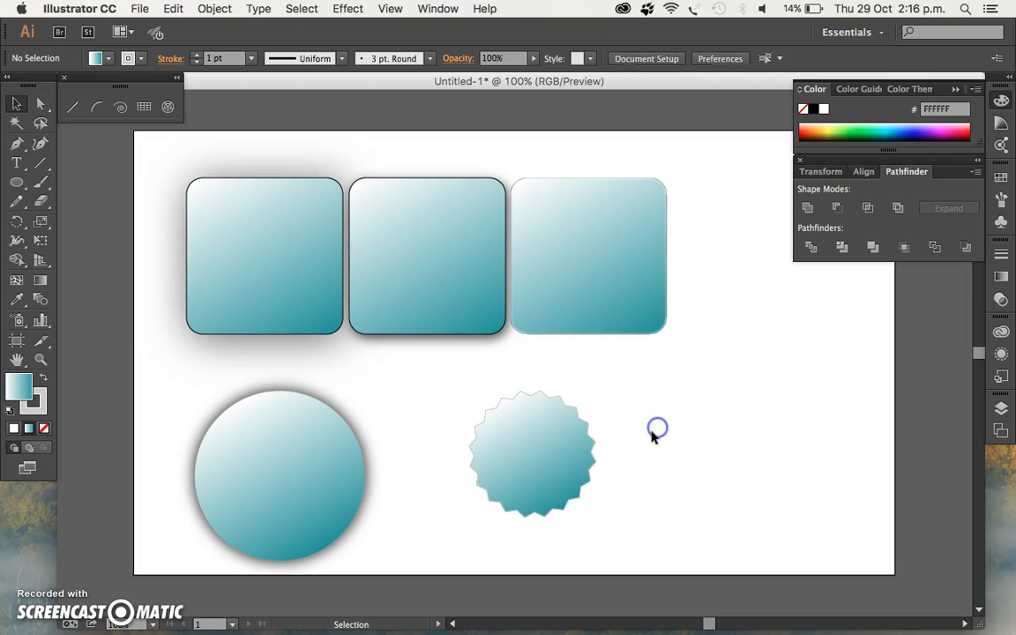
- Fill the front copy of the badge with solid white and deselect it
click(520, 436)
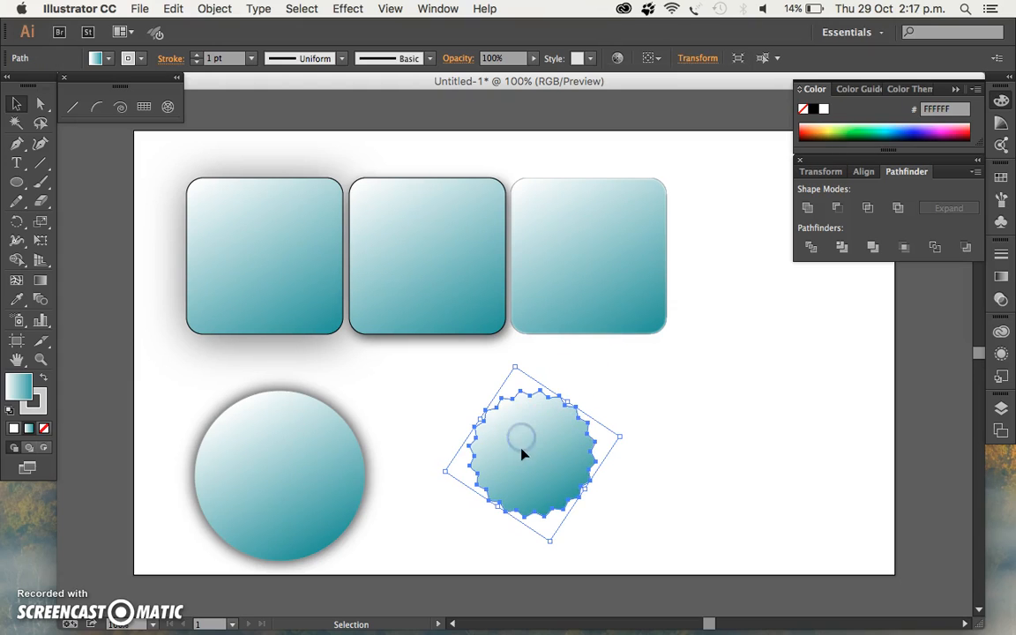
click(34, 402)
click(13, 430)
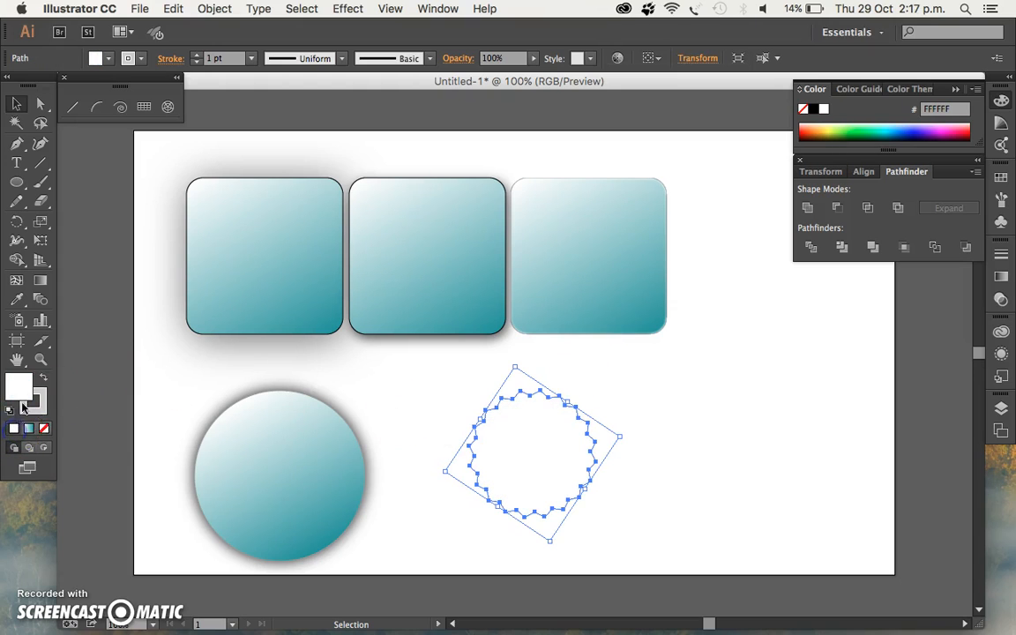
click(397, 424)
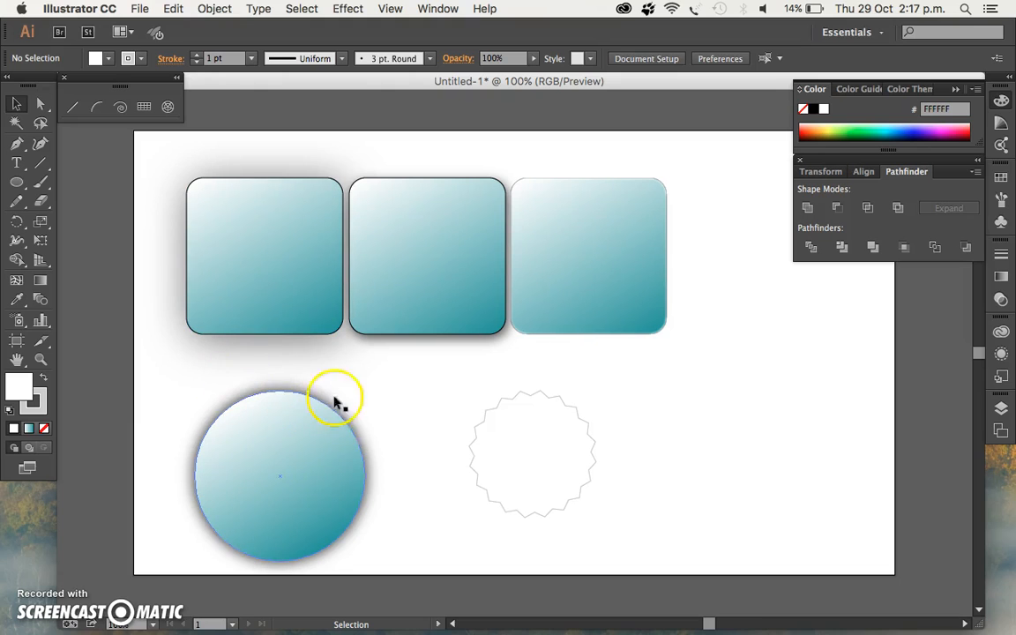
- Draw a white ellipse slightly wider than the badge across its upper part
click(530, 449)
click(16, 183)
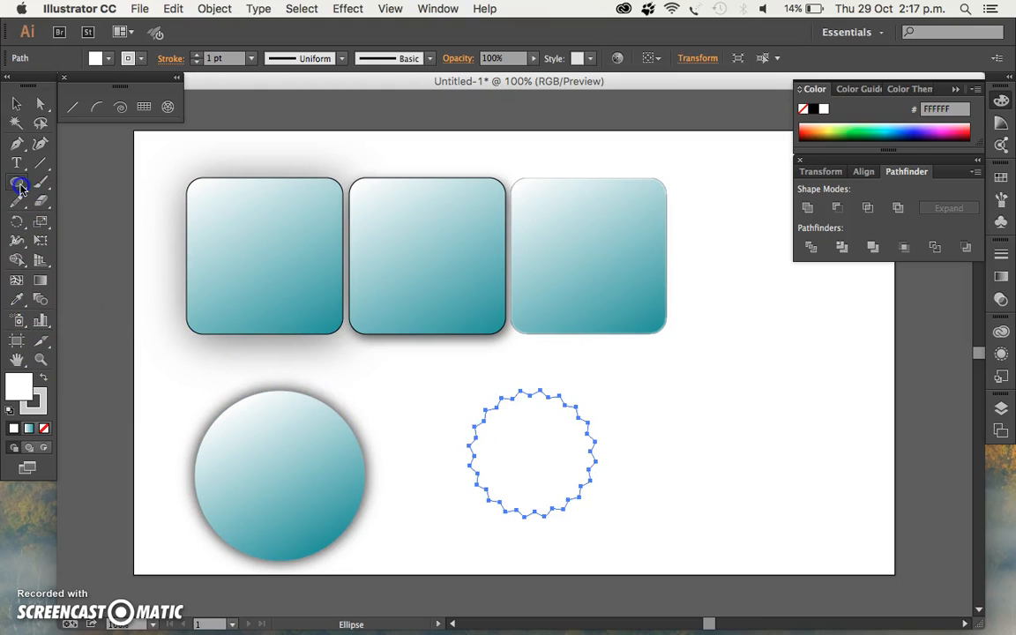
mouse_move(445, 367)
mouse_down()
mouse_move(637, 469)
mouse_move(615, 467)
mouse_up()
key(v)
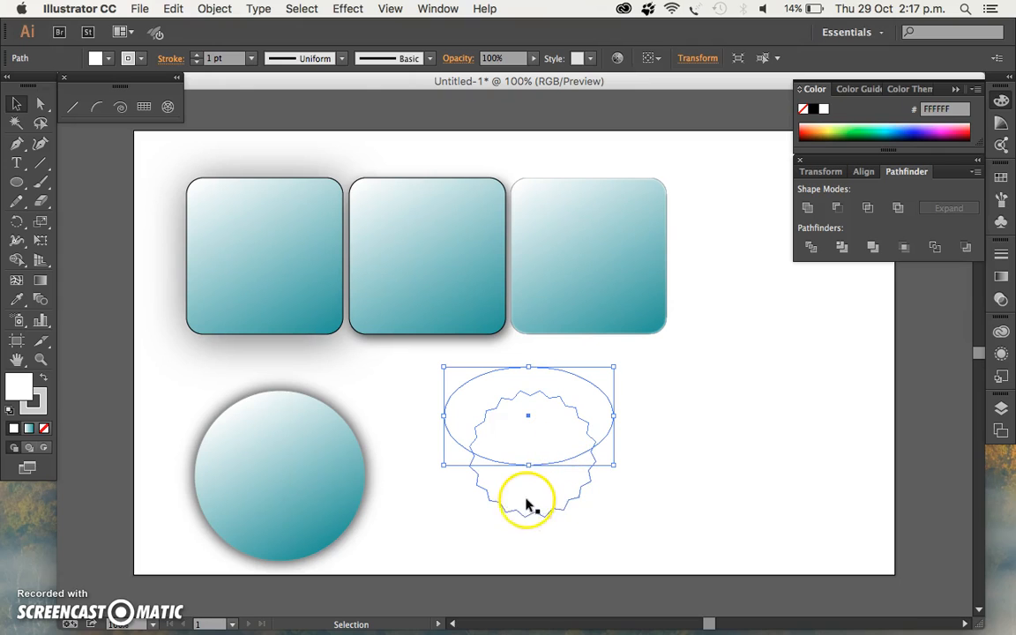
- Intersect the white front badge with the ellipse using the Pathfinder shape modes, then clear the selection
click(554, 512)
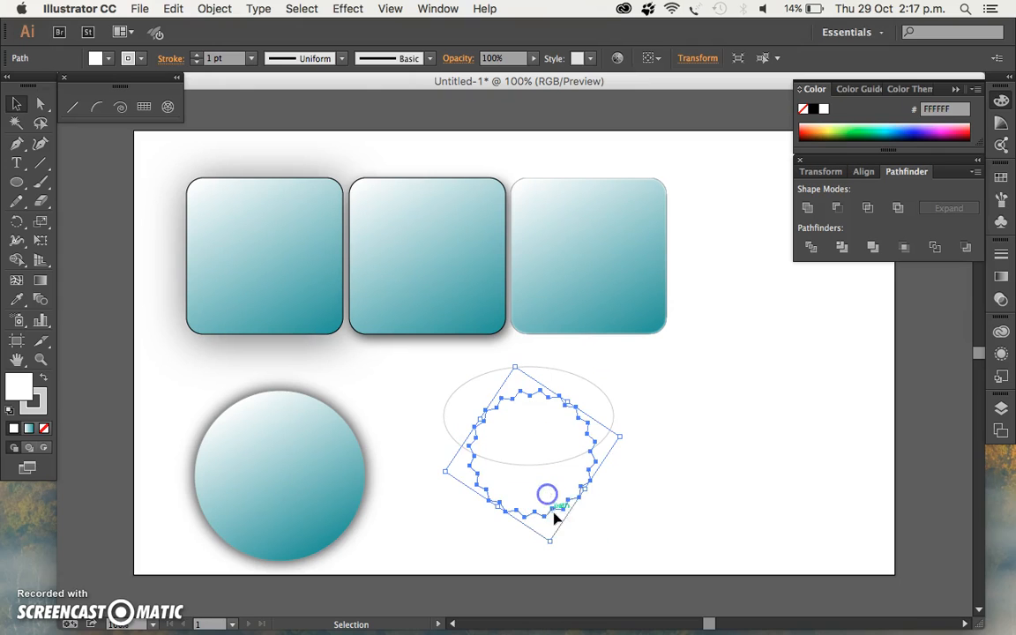
click(662, 497)
click(554, 483)
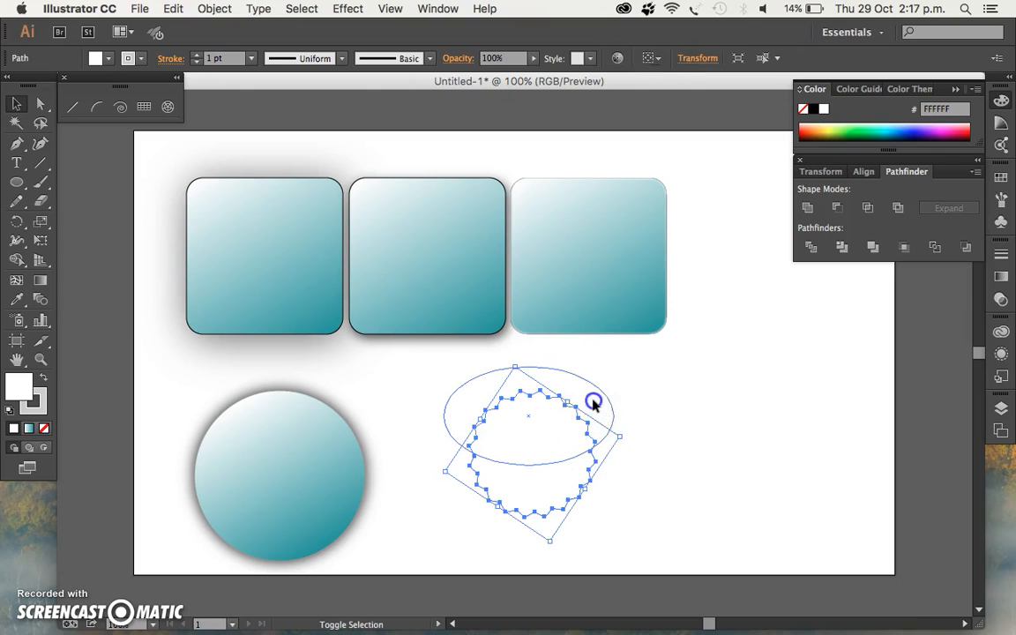
shift+click(594, 402)
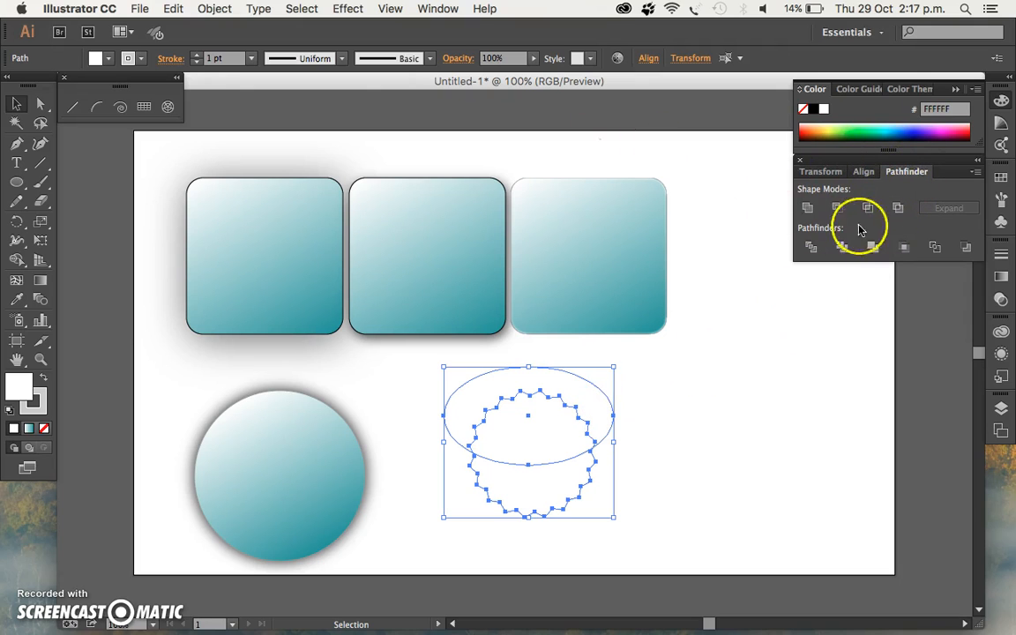
click(439, 9)
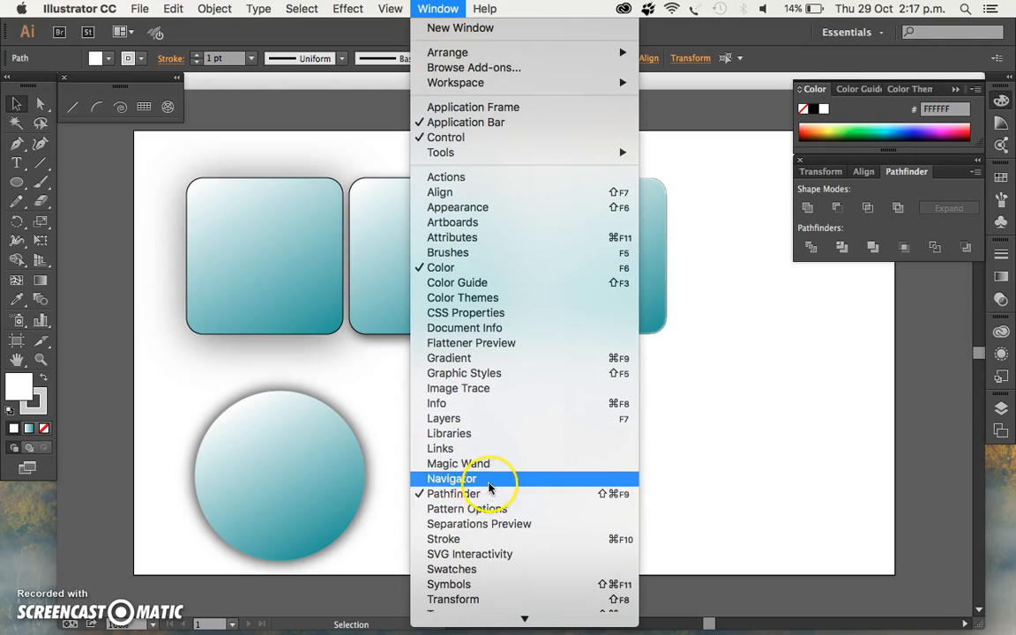
click(882, 189)
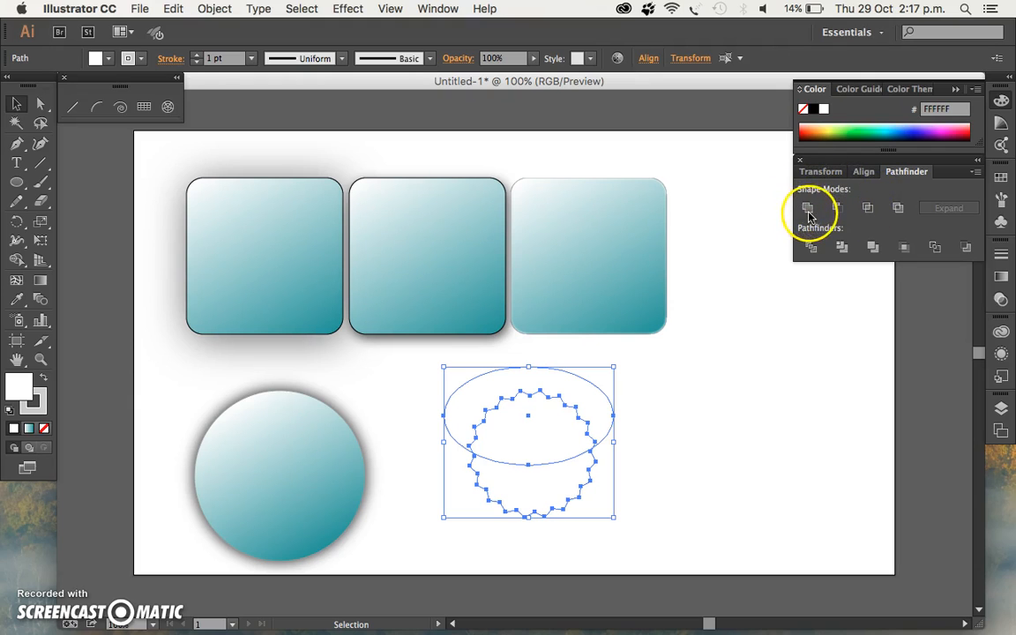
click(869, 210)
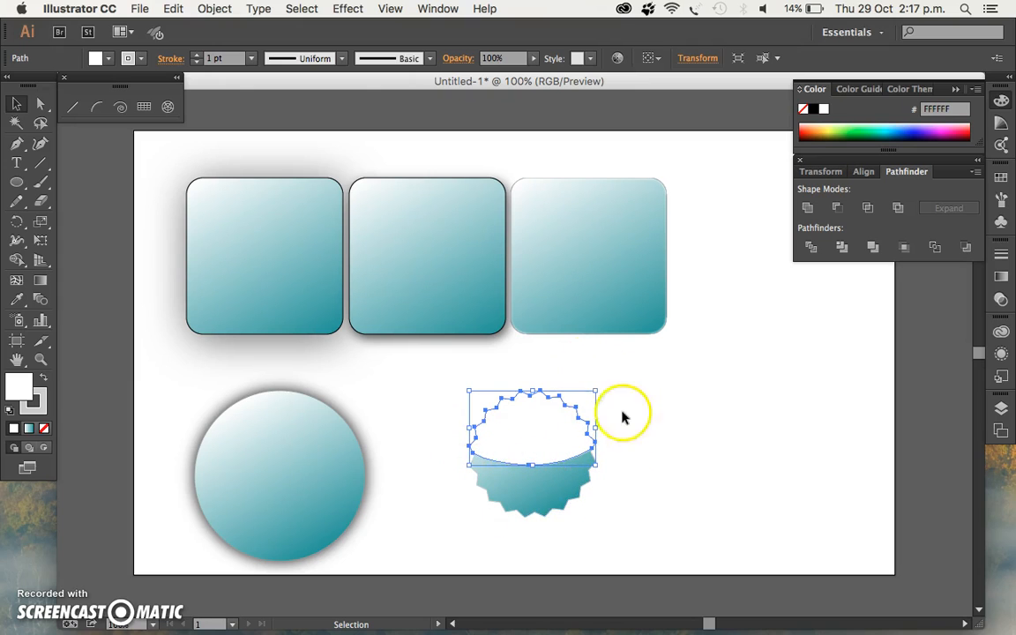
click(645, 433)
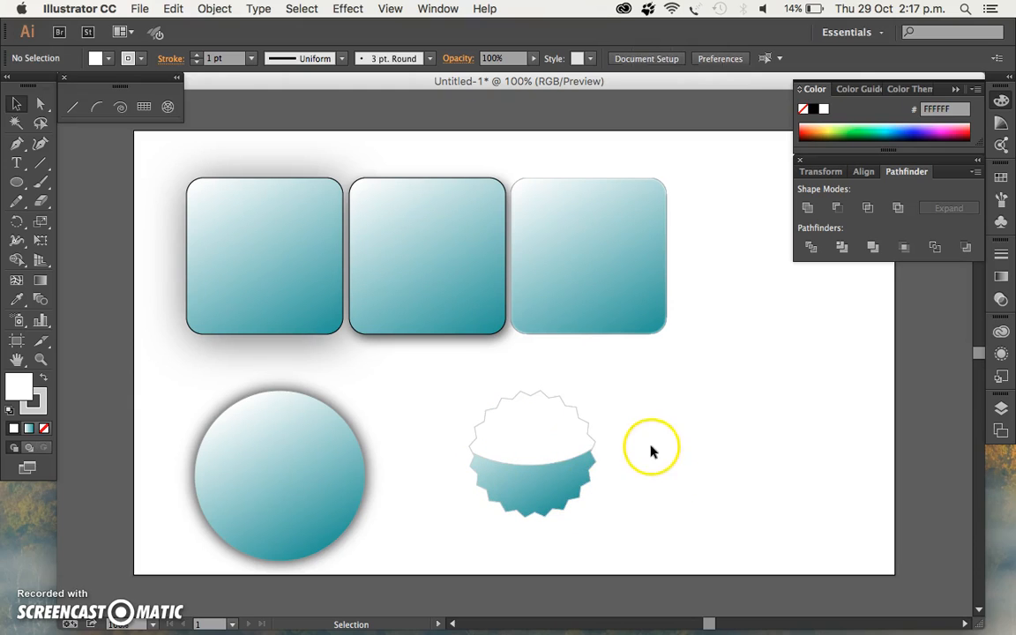
- Set the opacity of the white highlight shape on the badge to 15% and deselect it
click(533, 447)
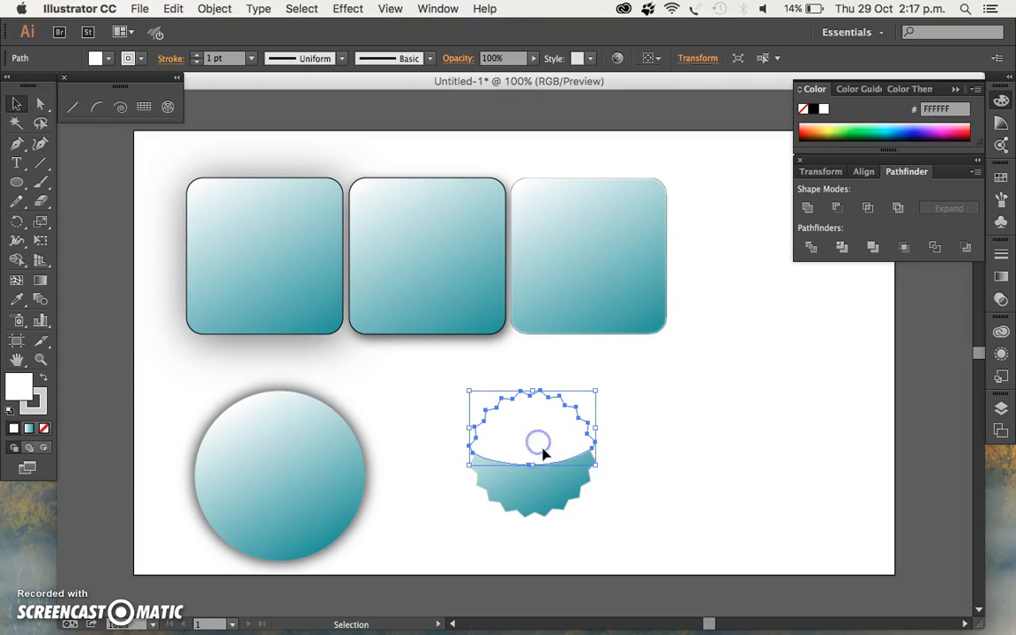
click(1001, 298)
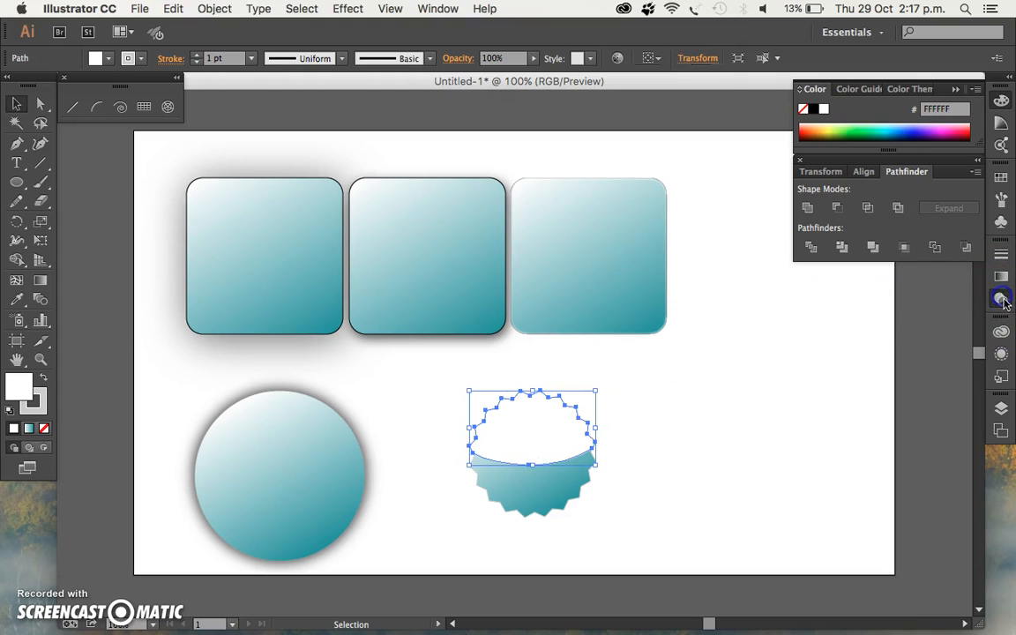
click(971, 263)
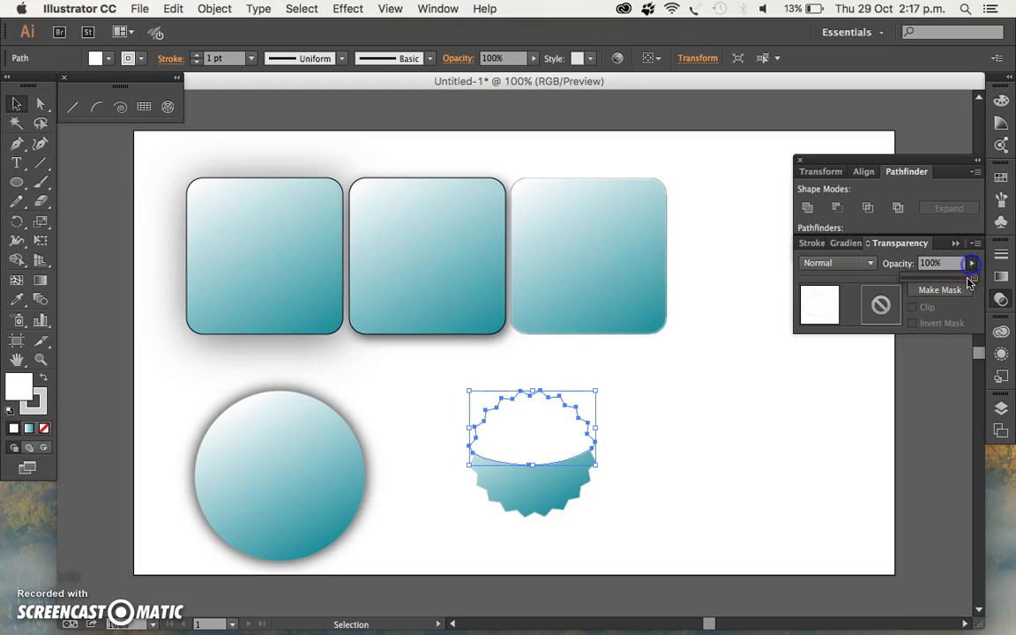
drag(957, 280, 918, 279)
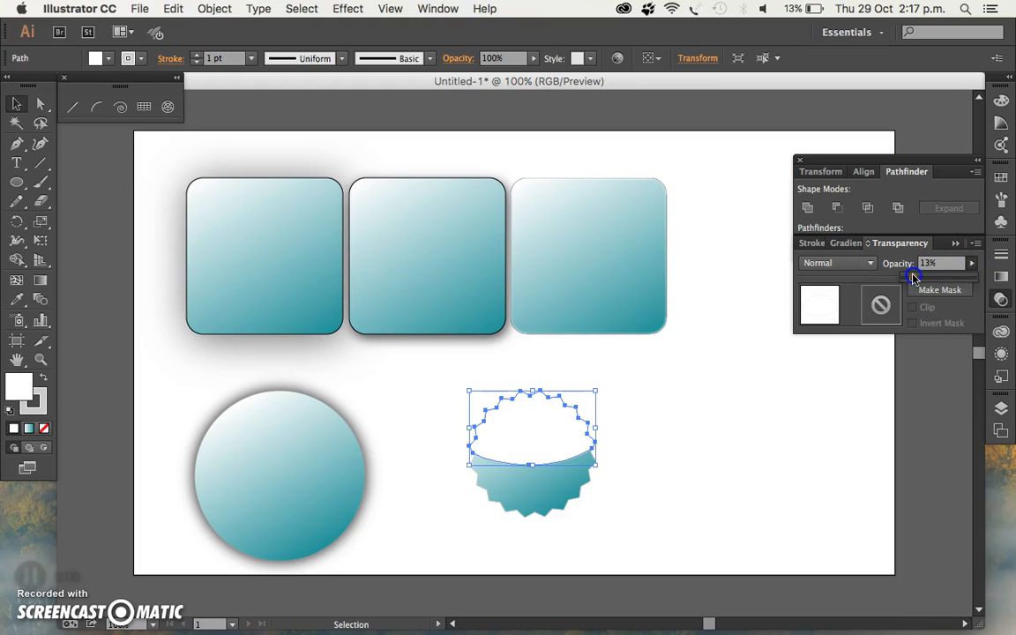
drag(915, 278, 911, 279)
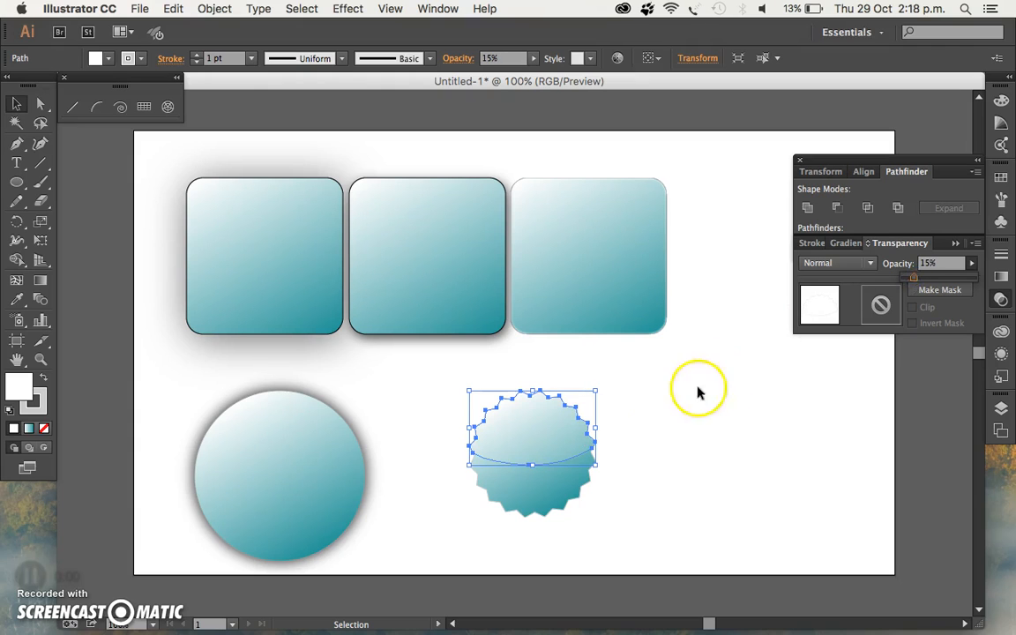
click(660, 441)
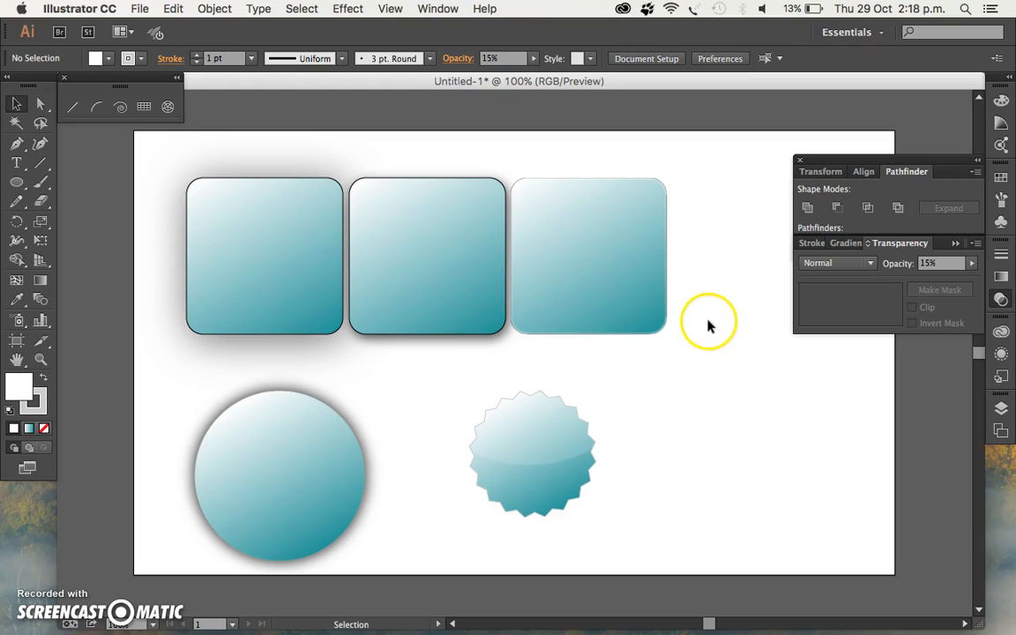
- Draw a small, narrow vertical white ellipse on the badge, just left of its centre, and deselect it
drag(21, 184, 81, 214)
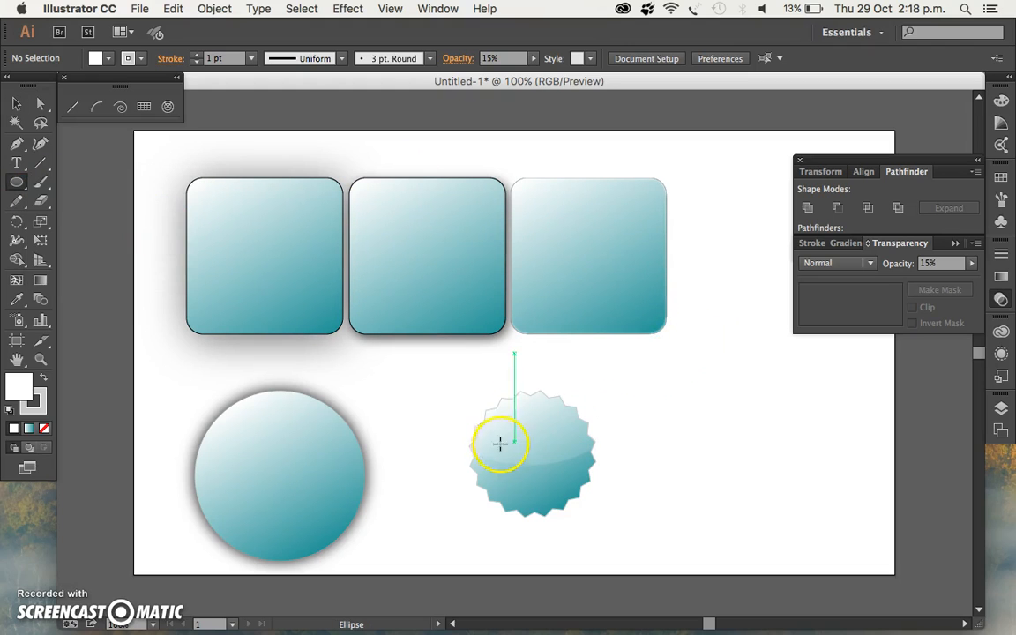
drag(505, 442, 521, 479)
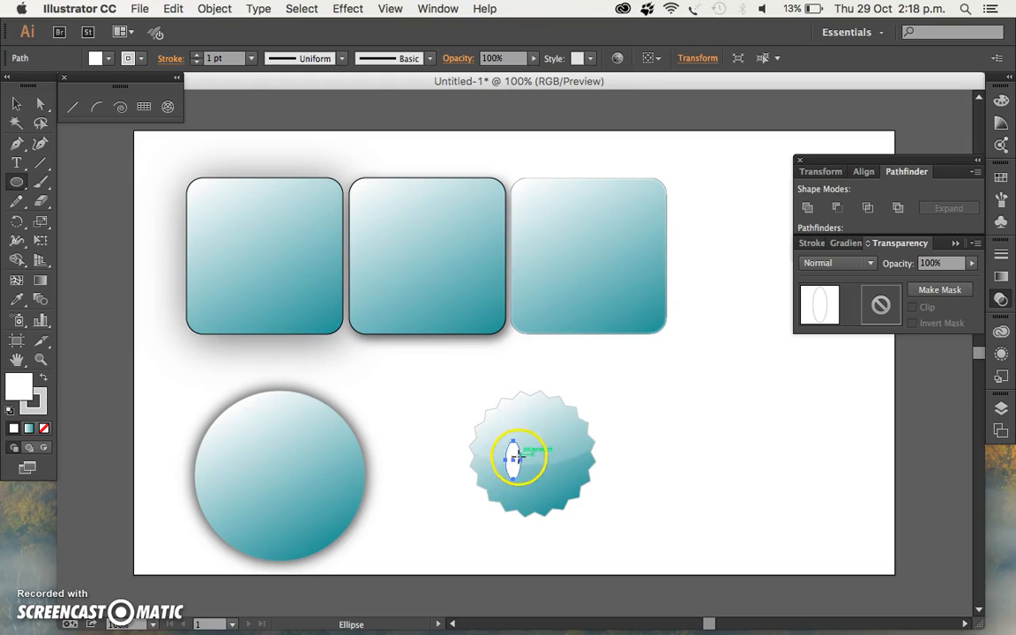
click(15, 104)
click(457, 408)
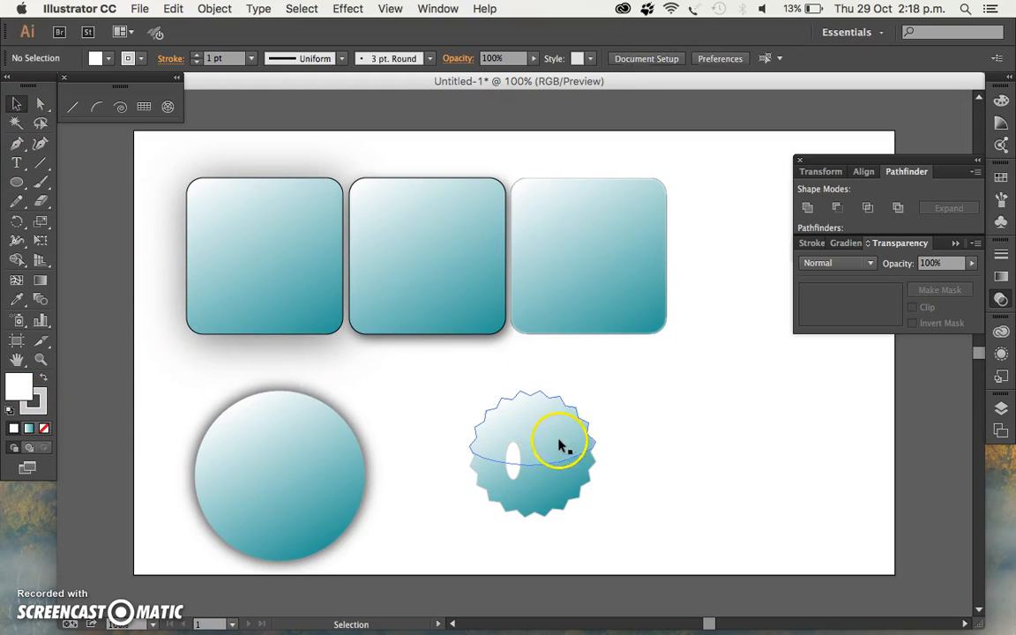
- Apply a Drop Shadow effect to the small white ellipse with Multiply mode, 60% opacity, 3 px X offset, 5 px Y offset and 7 px blur
click(517, 465)
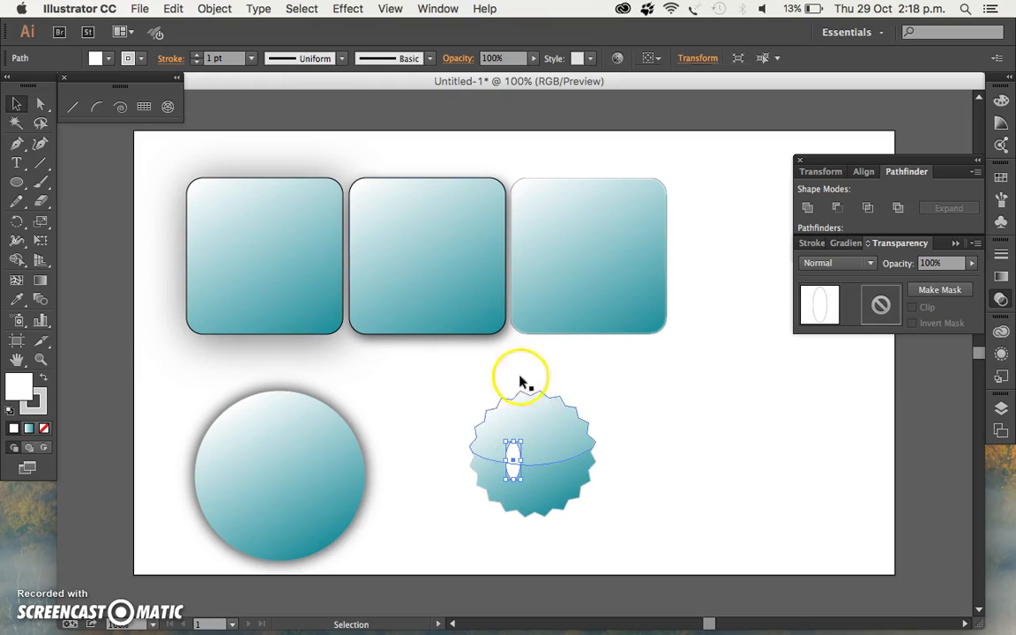
click(357, 10)
mouse_move(478, 212)
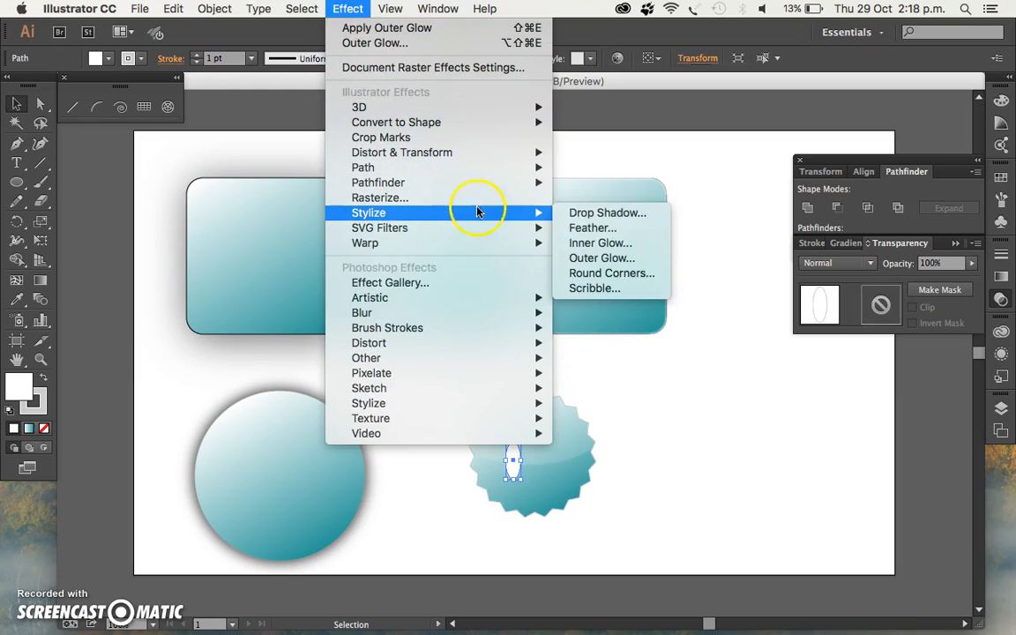
click(586, 213)
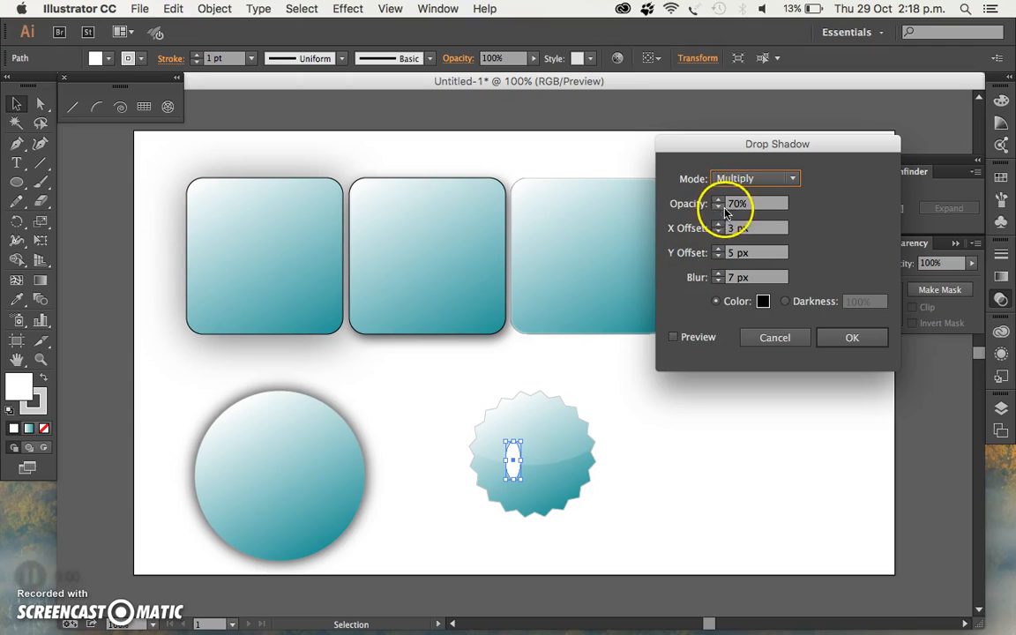
click(675, 338)
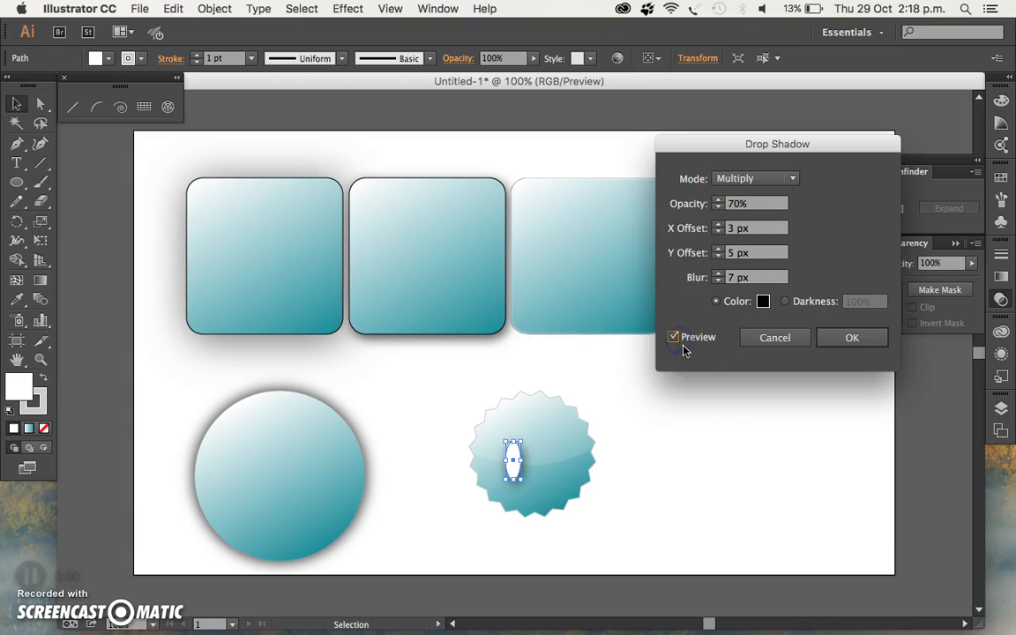
click(718, 207)
click(719, 207)
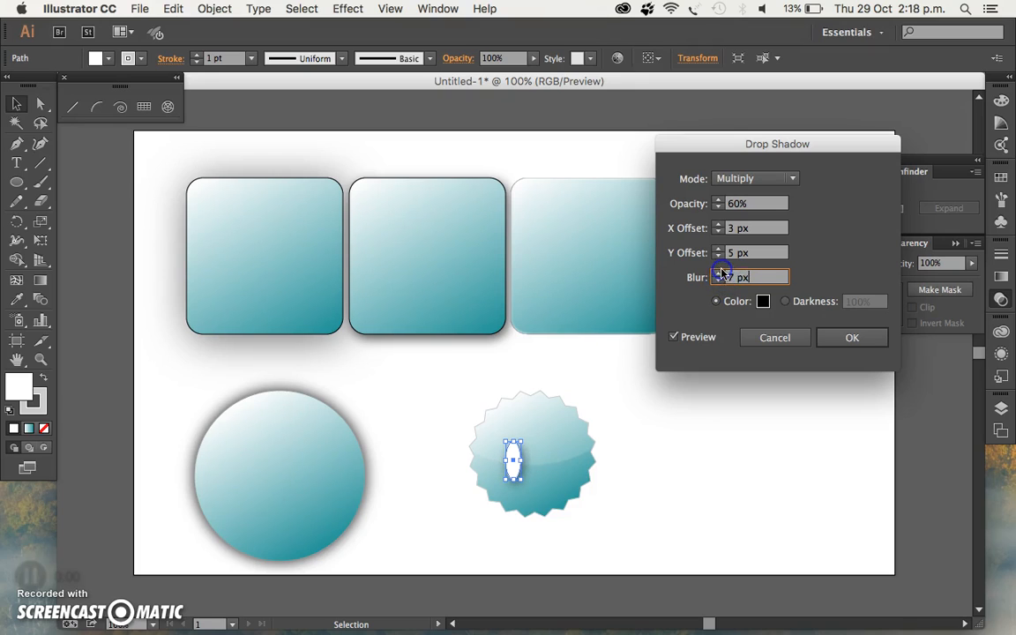
click(843, 338)
click(668, 431)
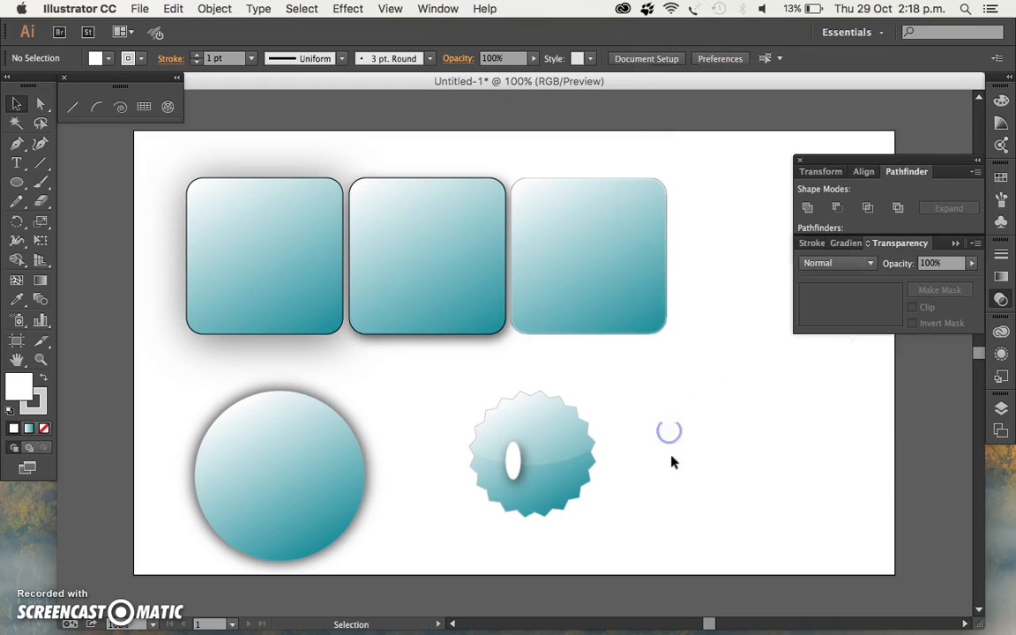
- Duplicate the shadowed white ellipse a short distance to its right at the same height on the badge, then clear the selection
click(515, 469)
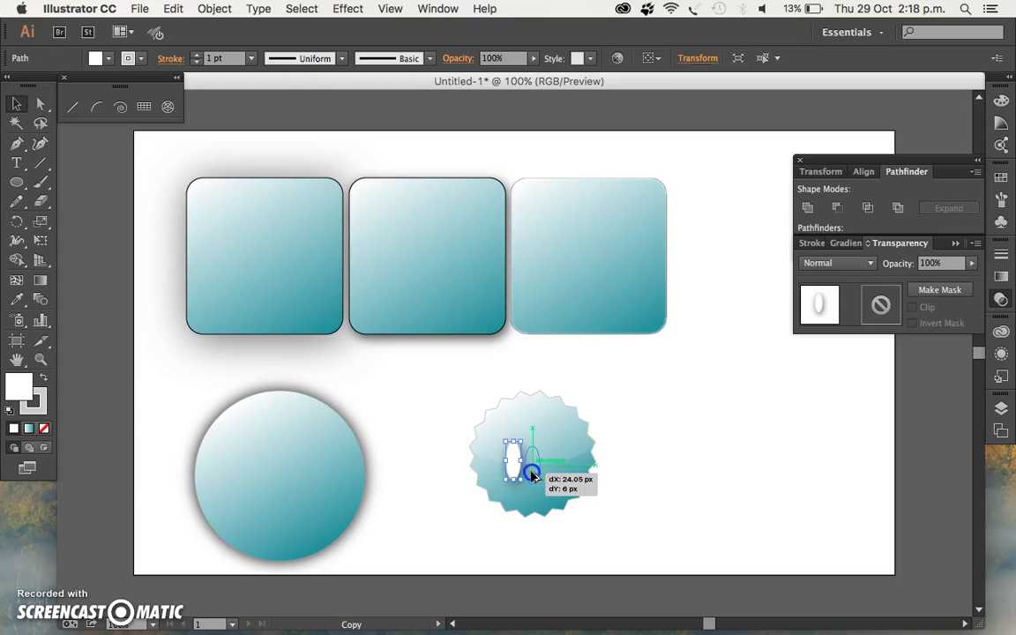
drag(541, 475, 534, 472)
key(super+z)
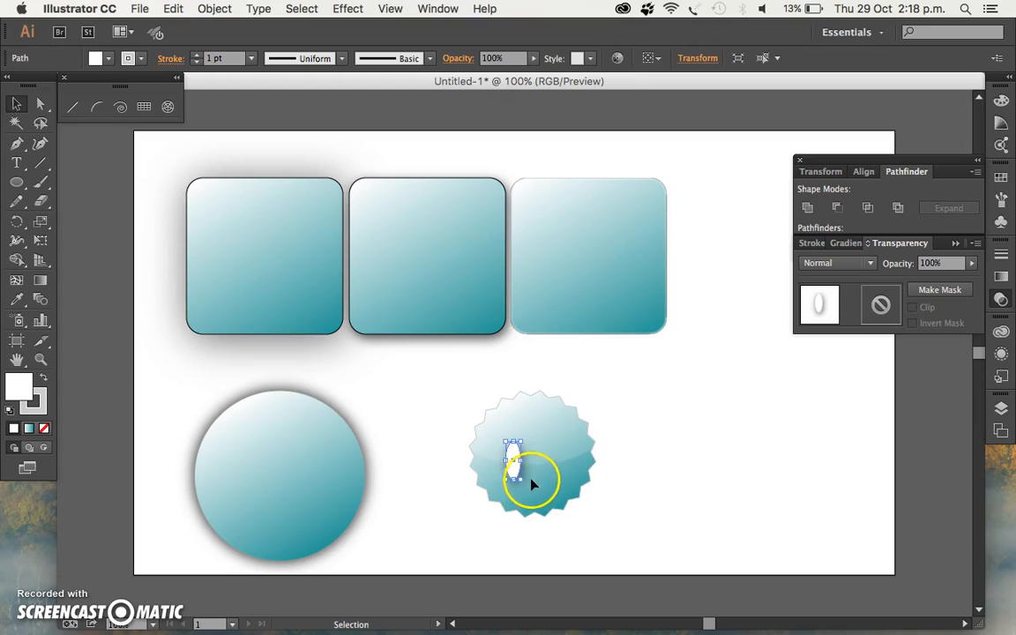
drag(516, 472, 535, 473)
click(660, 476)
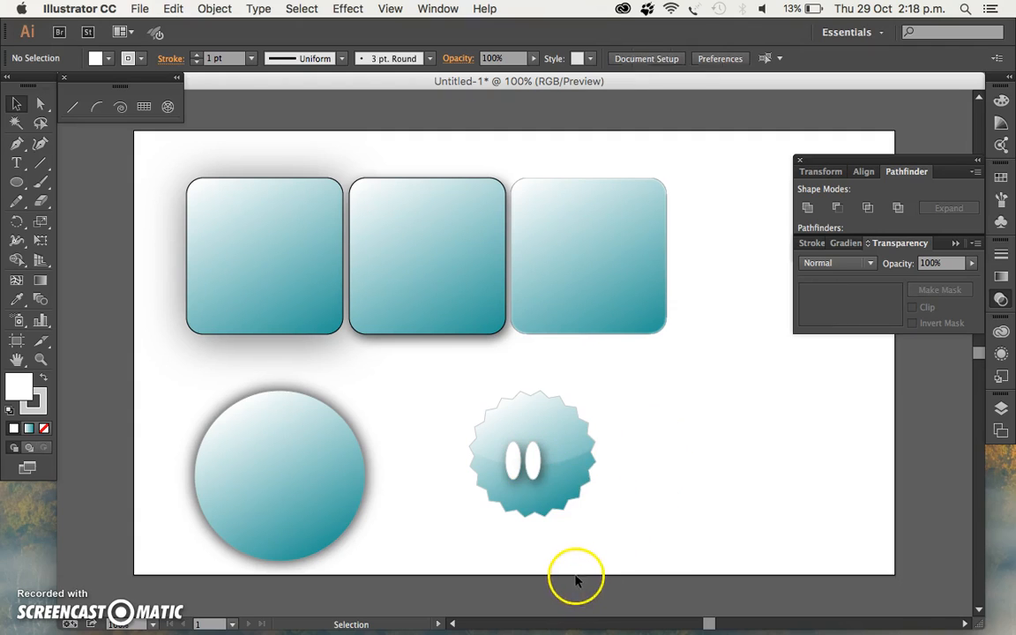